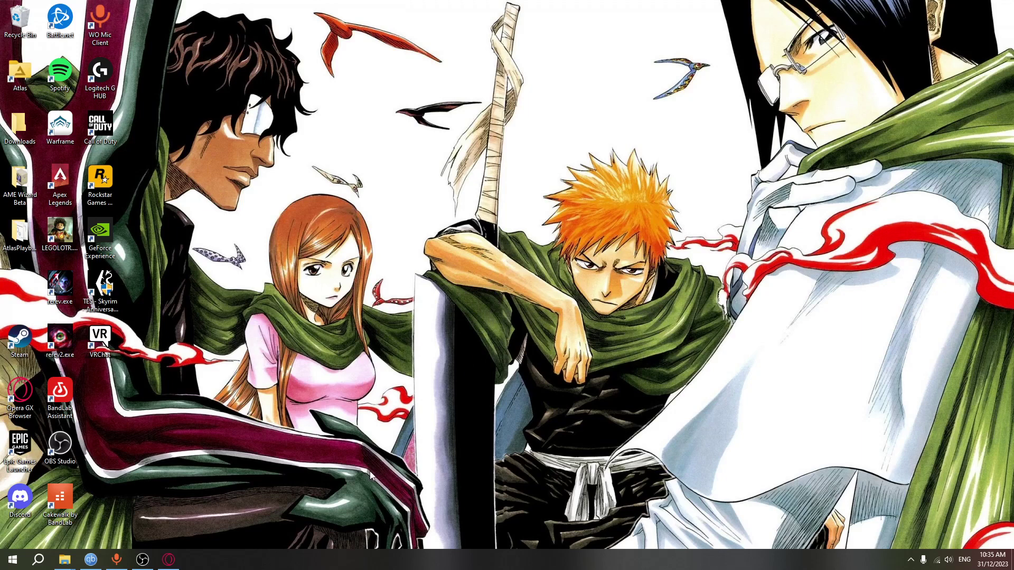
- Bring Opera GX forward and browse the psiphon.ca home page's download offer and features
{"action": "left_click", "coordinate": [169, 559]}
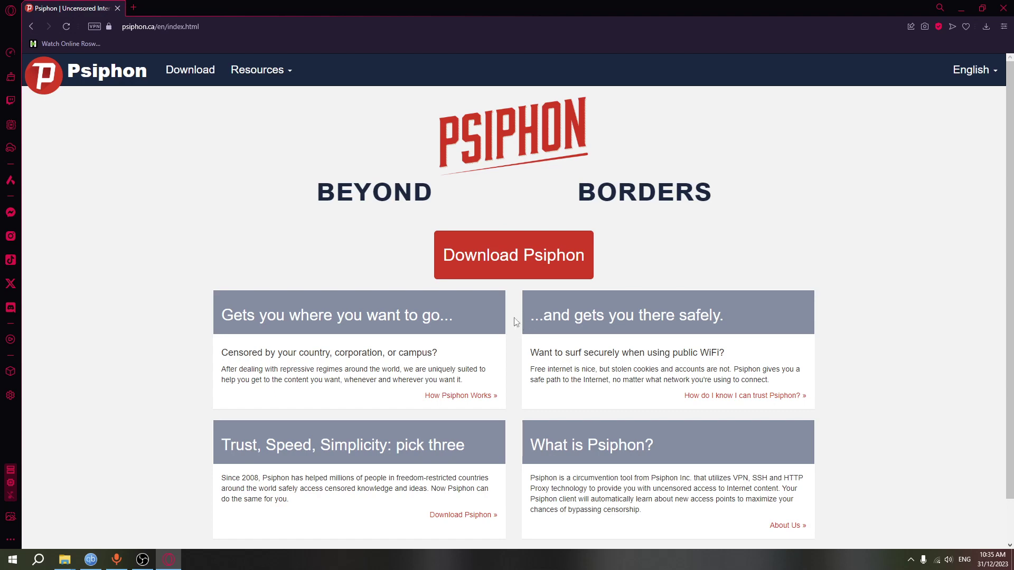
{"action": "scroll", "coordinate": [514, 321], "scroll_direction": "down", "scroll_amount": 1}
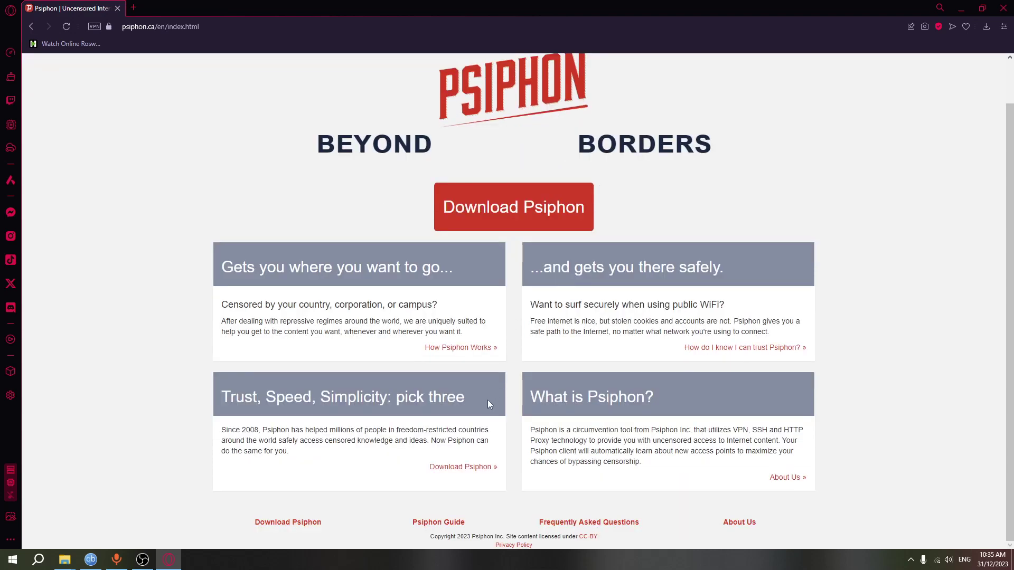
{"action": "scroll", "coordinate": [458, 405], "scroll_direction": "up", "scroll_amount": 1}
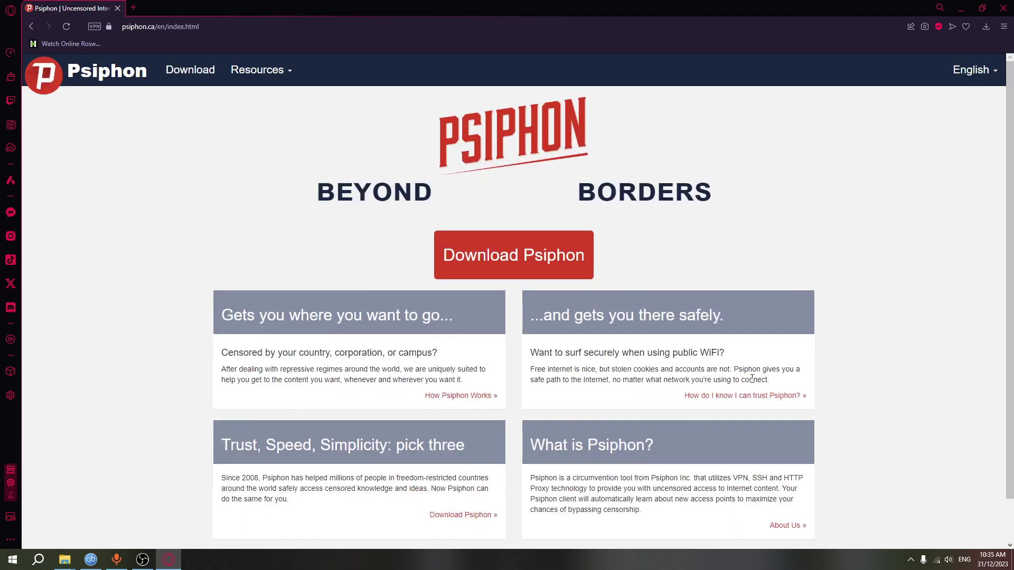
{"action": "scroll", "coordinate": [671, 430], "scroll_direction": "down", "scroll_amount": 1}
{"action": "scroll", "coordinate": [670, 430], "scroll_direction": "up", "scroll_amount": 1}
{"action": "scroll", "coordinate": [669, 381], "scroll_direction": "down", "scroll_amount": 2}
{"action": "scroll", "coordinate": [672, 381], "scroll_direction": "up", "scroll_amount": 2}
{"action": "scroll", "coordinate": [677, 370], "scroll_direction": "down", "scroll_amount": 1}
{"action": "scroll", "coordinate": [676, 370], "scroll_direction": "up", "scroll_amount": 1}
{"action": "scroll", "coordinate": [436, 385], "scroll_direction": "down", "scroll_amount": 2}
{"action": "scroll", "coordinate": [434, 385], "scroll_direction": "up", "scroll_amount": 2}
{"action": "scroll", "coordinate": [476, 422], "scroll_direction": "down", "scroll_amount": 2}
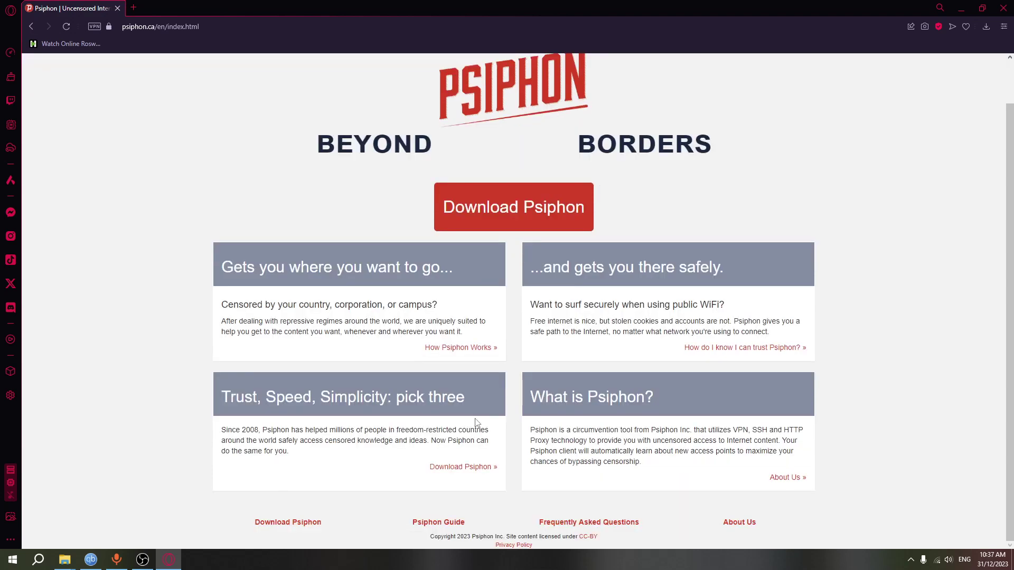
{"action": "scroll", "coordinate": [476, 423], "scroll_direction": "up", "scroll_amount": 2}
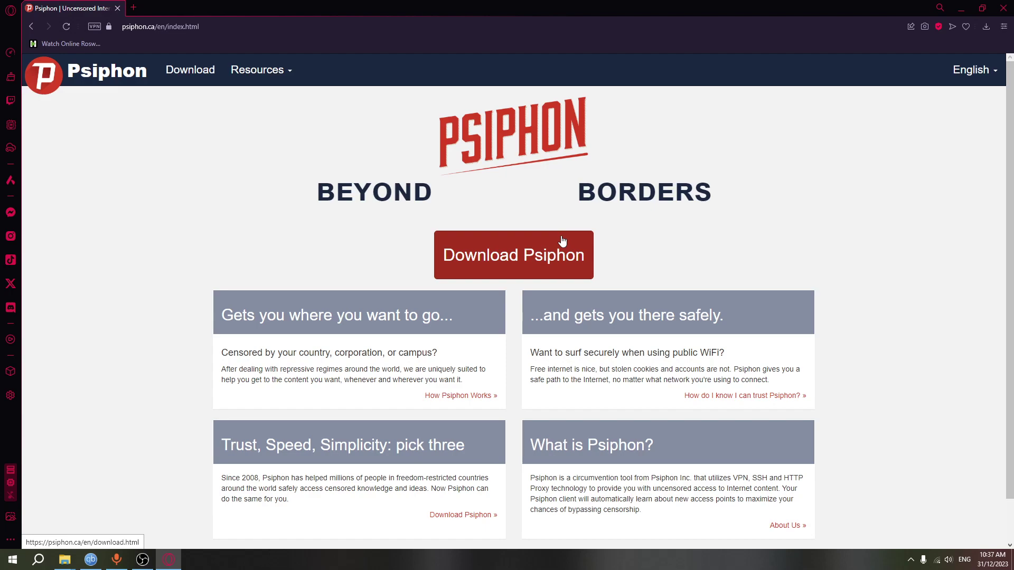
- Open the Psiphon download page at psiphon.ca/en/download.html
{"action": "left_click", "coordinate": [533, 257]}
{"action": "scroll", "coordinate": [533, 259], "scroll_direction": "down", "scroll_amount": 1}
{"action": "scroll", "coordinate": [272, 280], "scroll_direction": "up", "scroll_amount": 1}
{"action": "scroll", "coordinate": [342, 518], "scroll_direction": "down", "scroll_amount": 3}
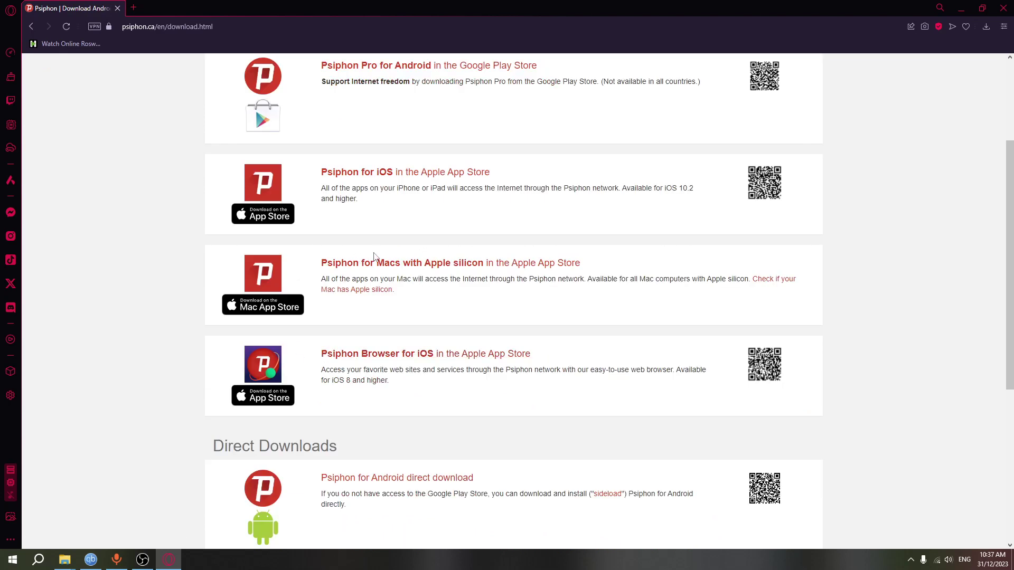
- Glance at the Apple silicon info page, close it, and scroll down to Direct Downloads
{"action": "left_click", "coordinate": [763, 280]}
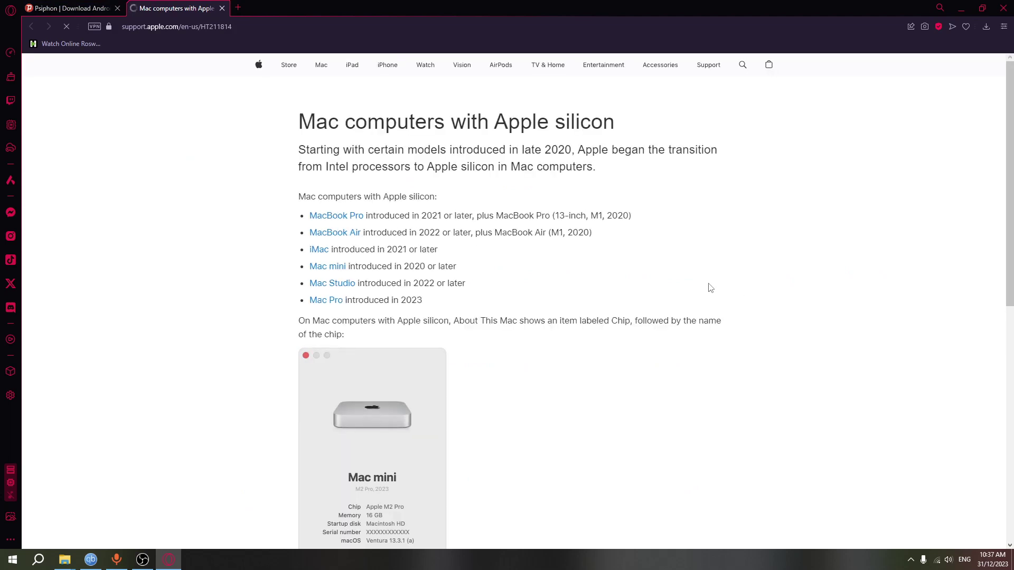
{"action": "left_click", "coordinate": [75, 6]}
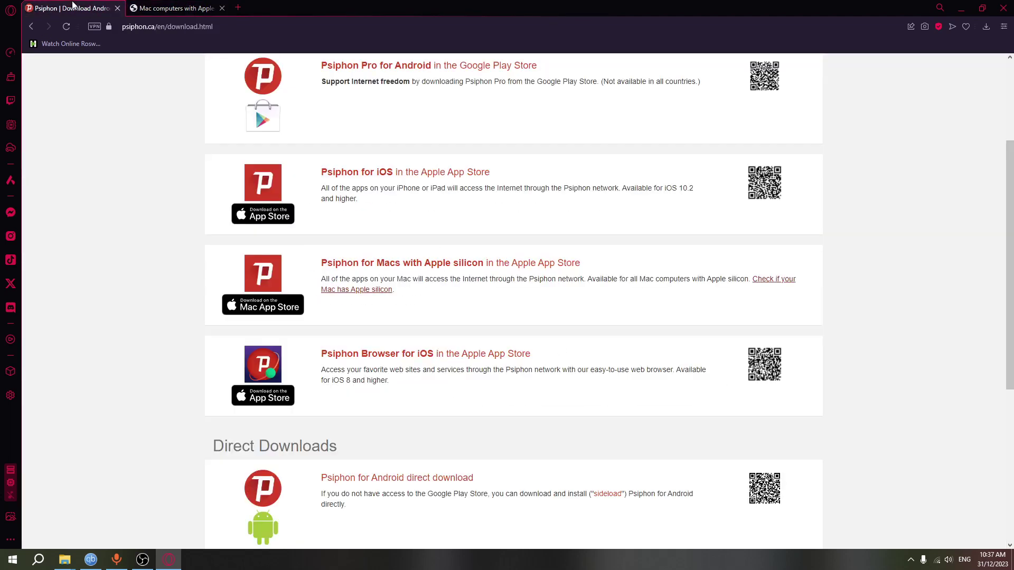
{"action": "left_click", "coordinate": [222, 8]}
{"action": "scroll", "coordinate": [410, 463], "scroll_direction": "up", "scroll_amount": 3}
{"action": "scroll", "coordinate": [407, 463], "scroll_direction": "down", "scroll_amount": 4}
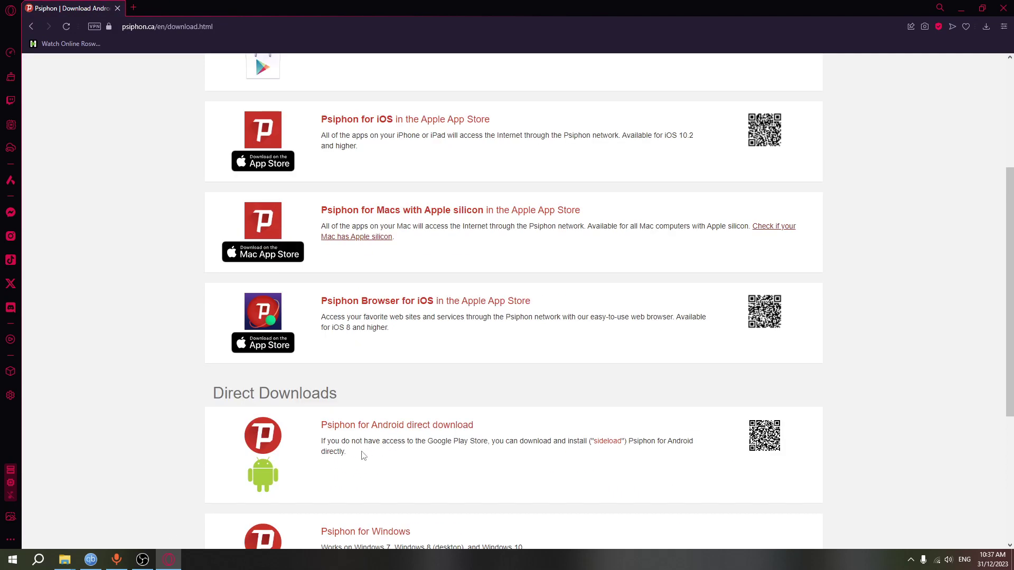
{"action": "scroll", "coordinate": [362, 455], "scroll_direction": "down", "scroll_amount": 4}
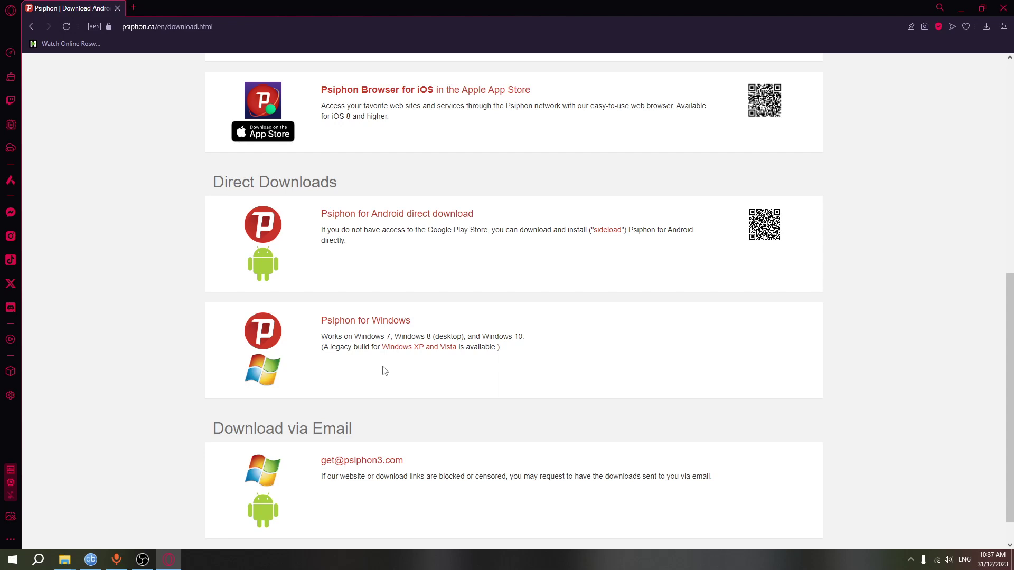
- Open the Windows XP and Vista FAQ link in a new tab, read it, then return to the download page
{"action": "right_click", "coordinate": [432, 356]}
{"action": "left_click", "coordinate": [442, 359]}
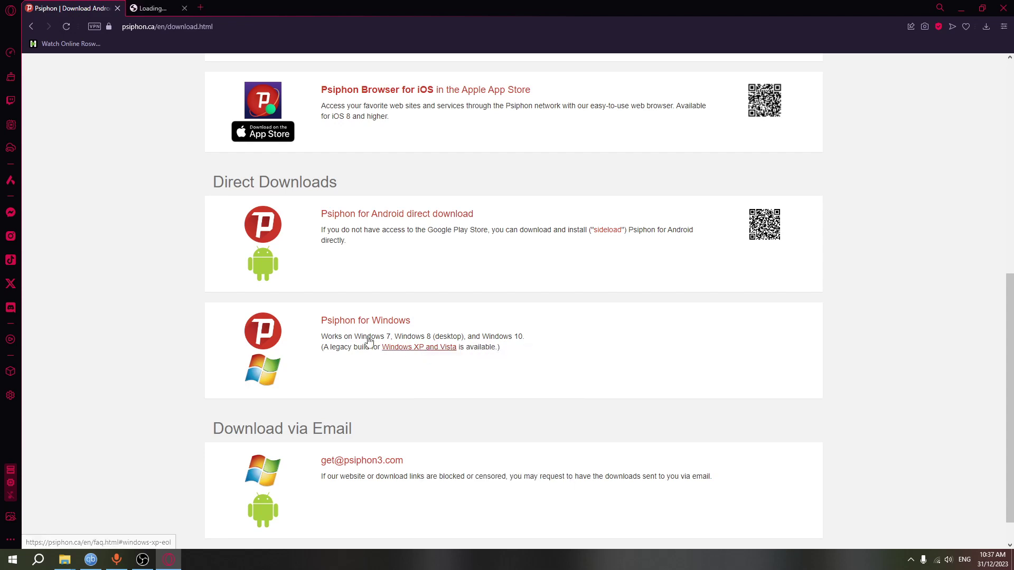
{"action": "left_click", "coordinate": [177, 6]}
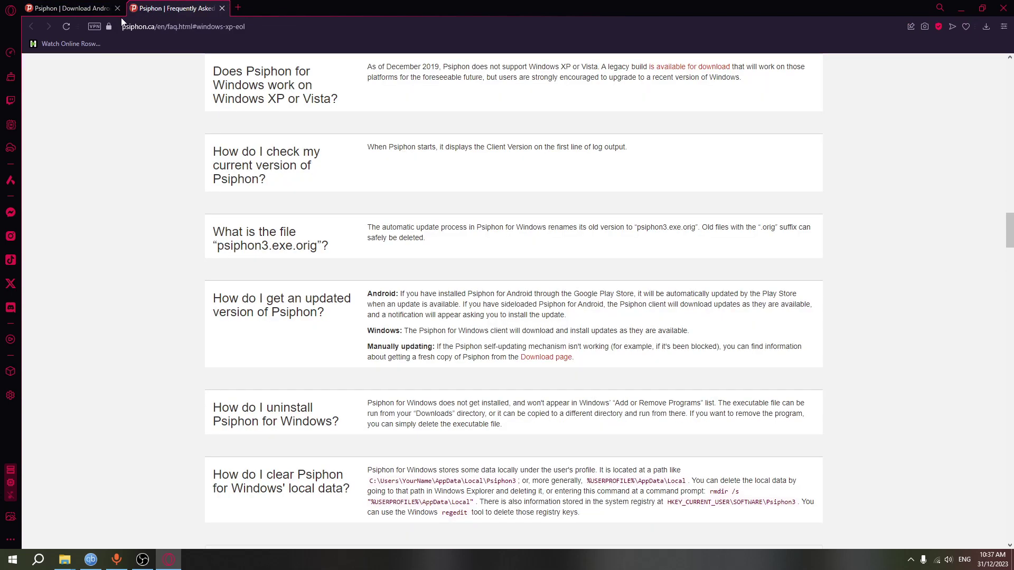
{"action": "left_click", "coordinate": [100, 9]}
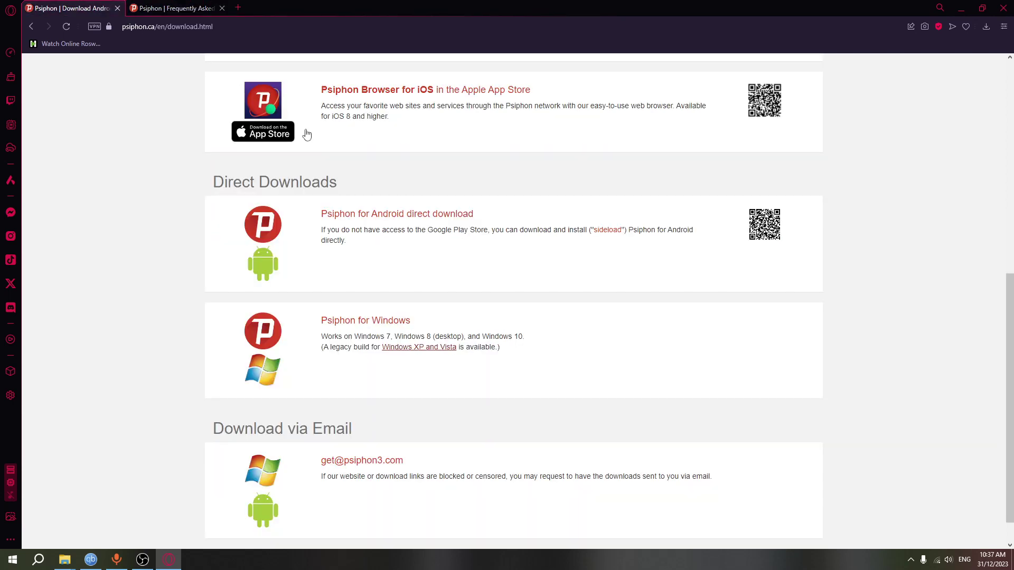
{"action": "scroll", "coordinate": [429, 422], "scroll_direction": "up", "scroll_amount": 2}
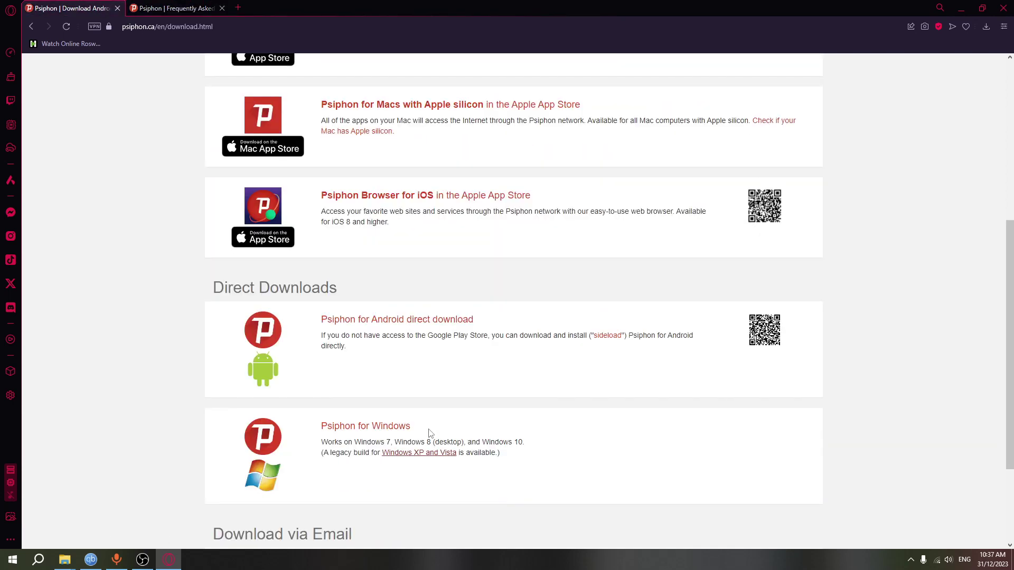
{"action": "scroll", "coordinate": [430, 431], "scroll_direction": "down", "scroll_amount": 2}
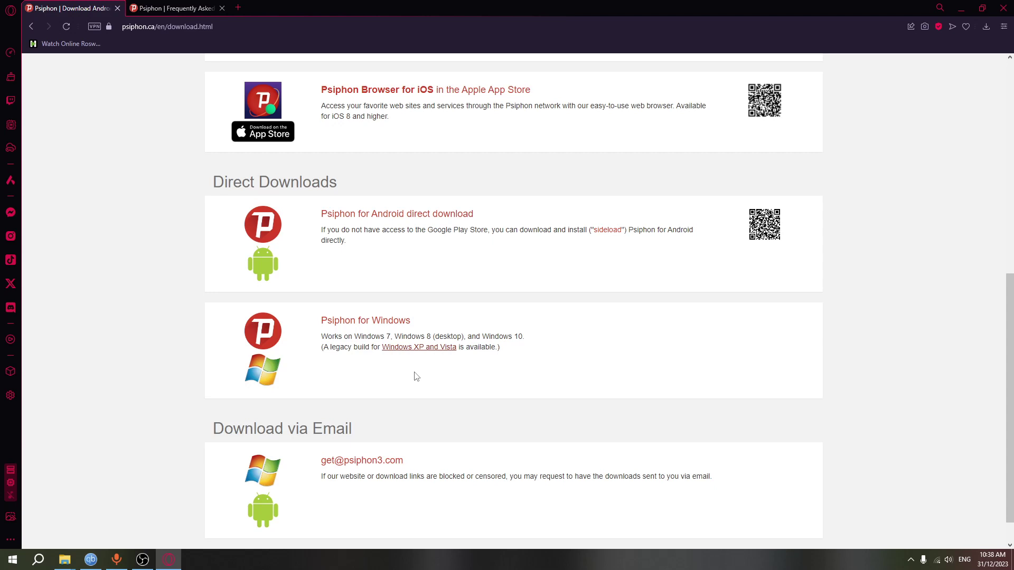
{"action": "scroll", "coordinate": [414, 375], "scroll_direction": "down", "scroll_amount": 1}
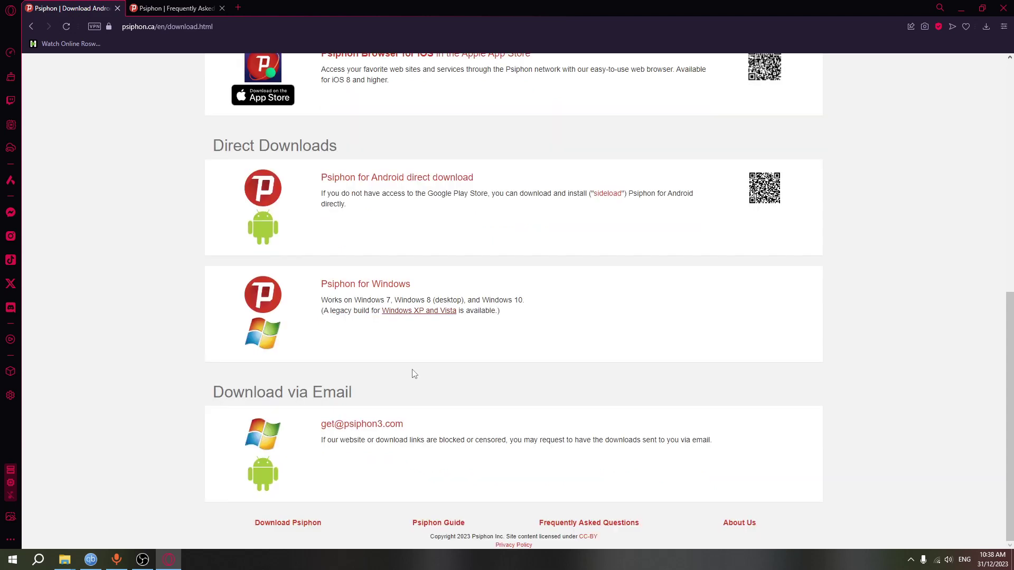
{"action": "scroll", "coordinate": [414, 375], "scroll_direction": "up", "scroll_amount": 2}
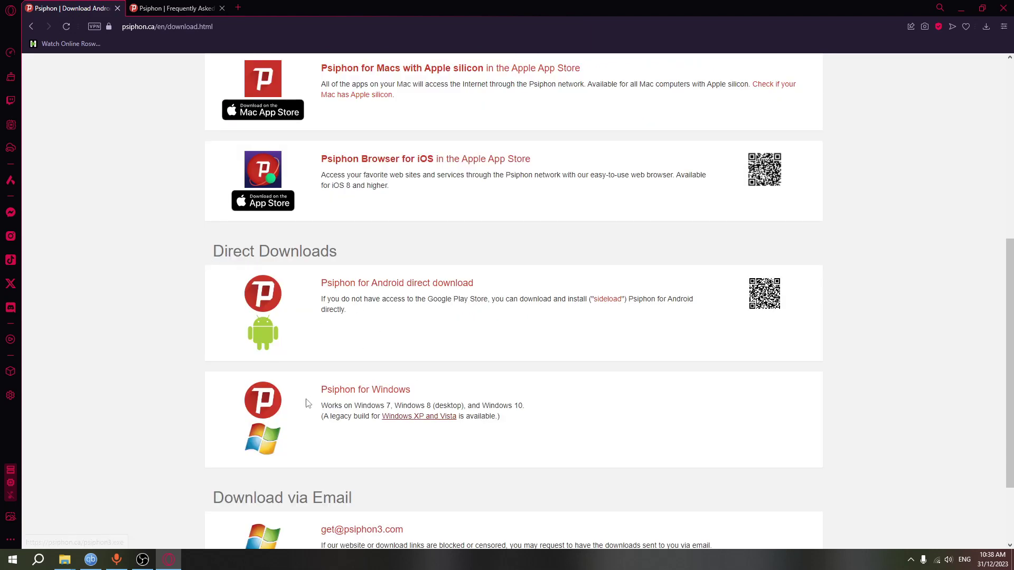
- Download the Psiphon for Windows installer, saving it as psiphon3 (2).exe in Downloads
{"action": "left_click", "coordinate": [377, 391]}
{"action": "scroll", "coordinate": [645, 279], "scroll_direction": "down", "scroll_amount": 1}
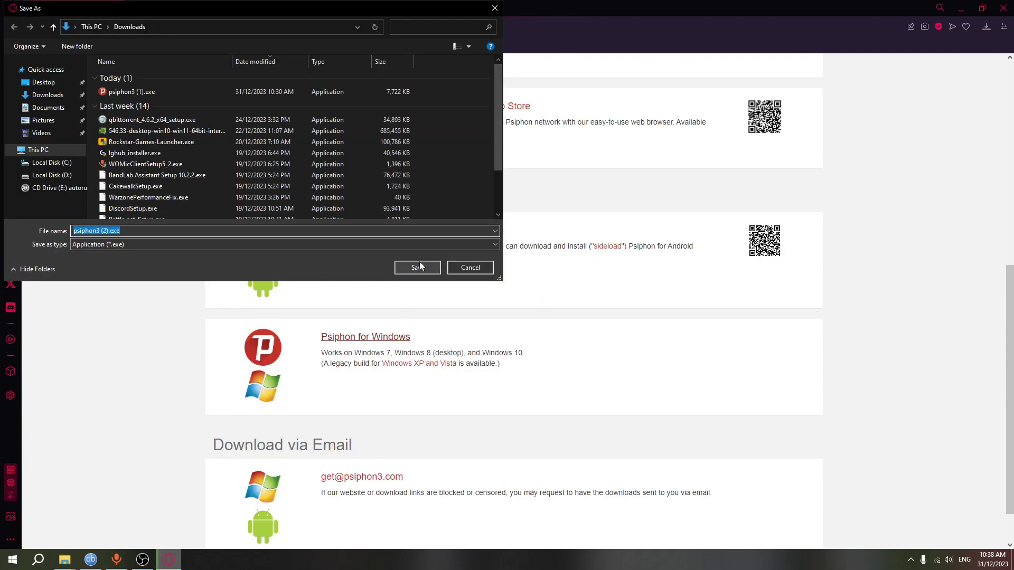
{"action": "left_click", "coordinate": [418, 267]}
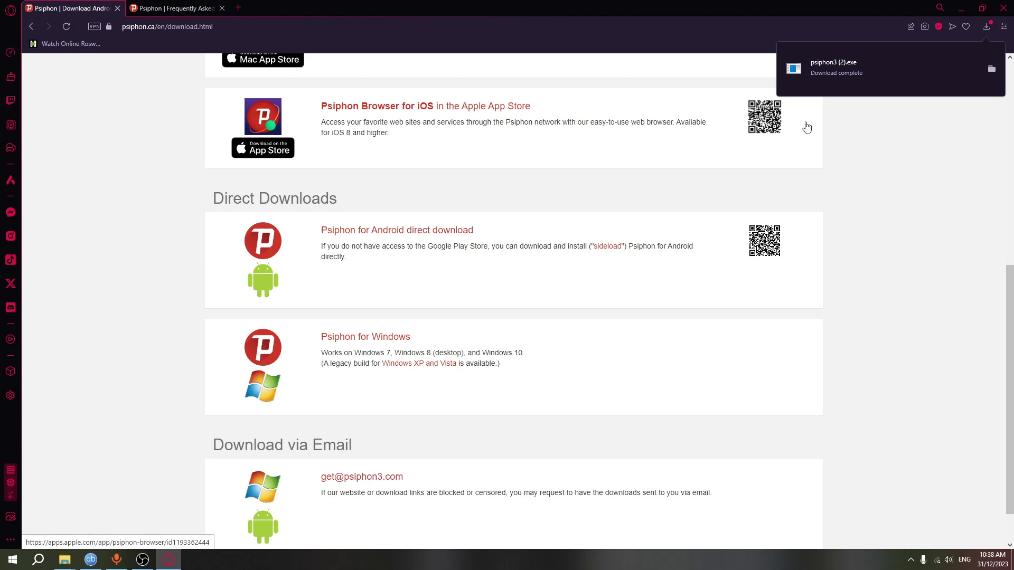
- Restore down Opera GX and drag psiphon3 (2).exe from the downloads list onto the desktop
{"action": "left_click_drag", "start_coordinate": [772, 7], "coordinate": [745, 69]}
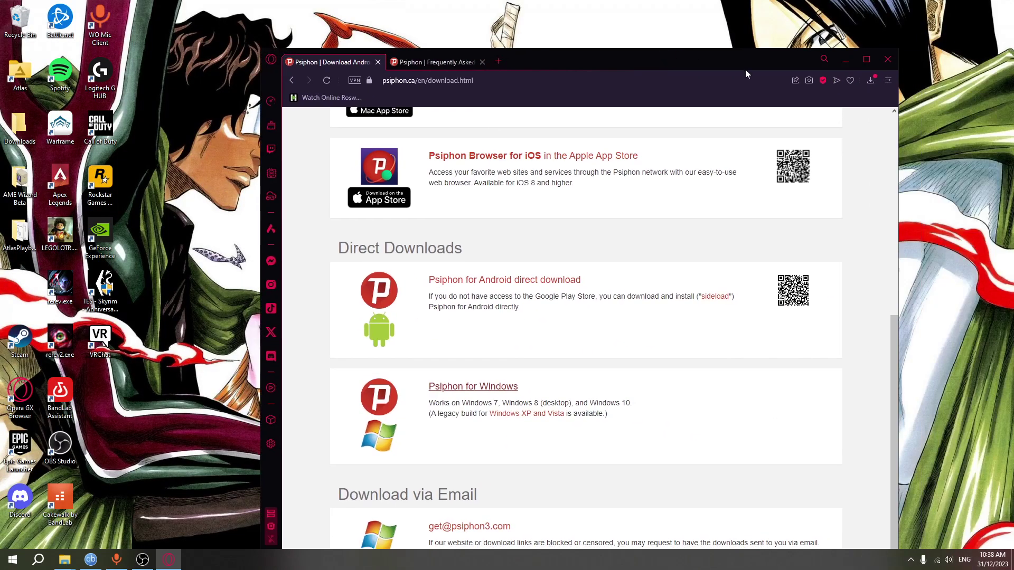
{"action": "left_click", "coordinate": [870, 80]}
{"action": "left_click_drag", "start_coordinate": [743, 154], "coordinate": [120, 416]}
{"action": "left_click_drag", "start_coordinate": [553, 57], "coordinate": [670, 15]}
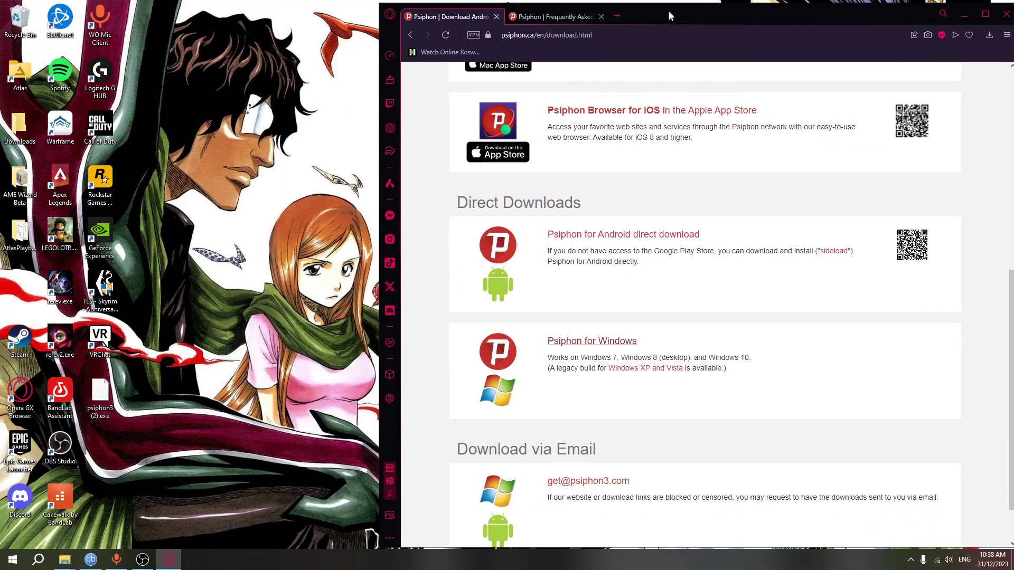
{"action": "scroll", "coordinate": [489, 374], "scroll_direction": "up", "scroll_amount": 8}
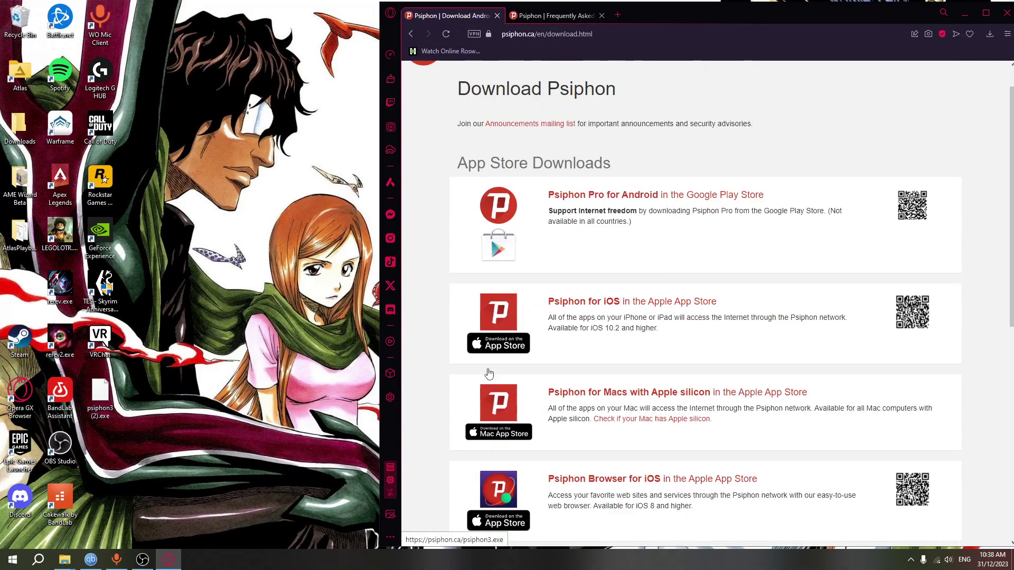
- Check the installer's Properties (7.54 MB application) without changes, then revisit the FAQ and download tabs
{"action": "right_click", "coordinate": [111, 396]}
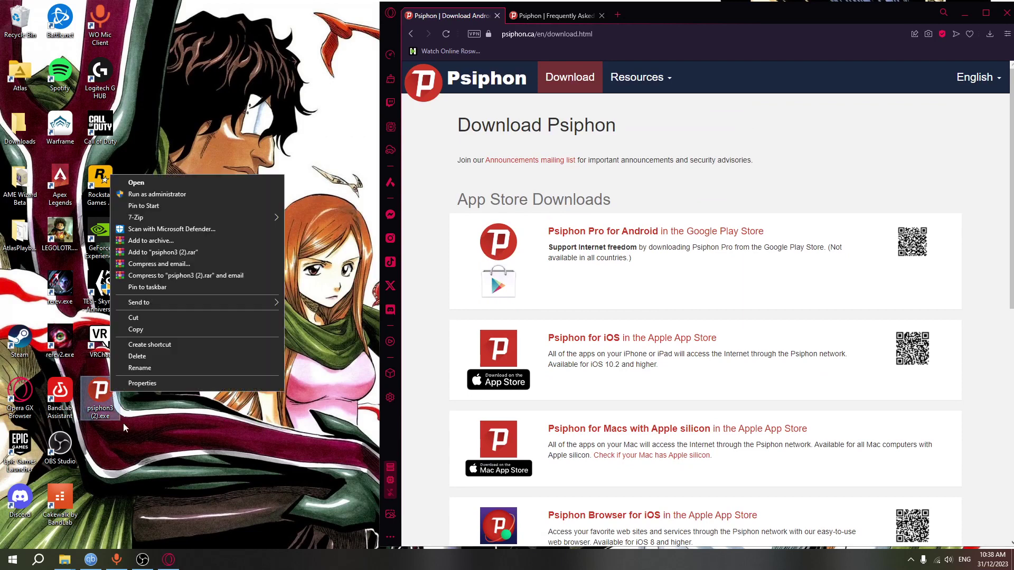
{"action": "left_click", "coordinate": [132, 384]}
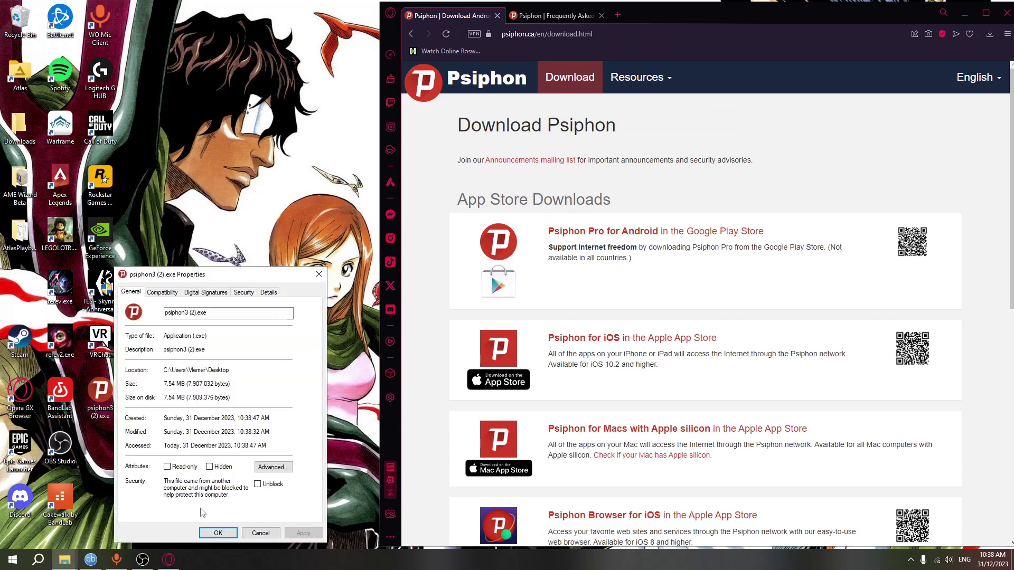
{"action": "left_click", "coordinate": [257, 531]}
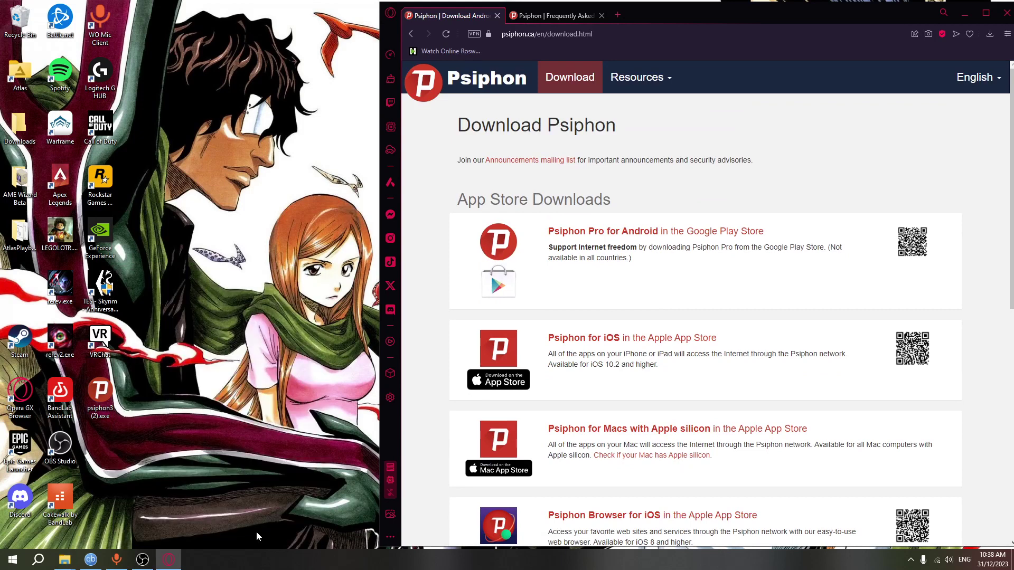
{"action": "left_click_drag", "start_coordinate": [697, 12], "coordinate": [737, 14]}
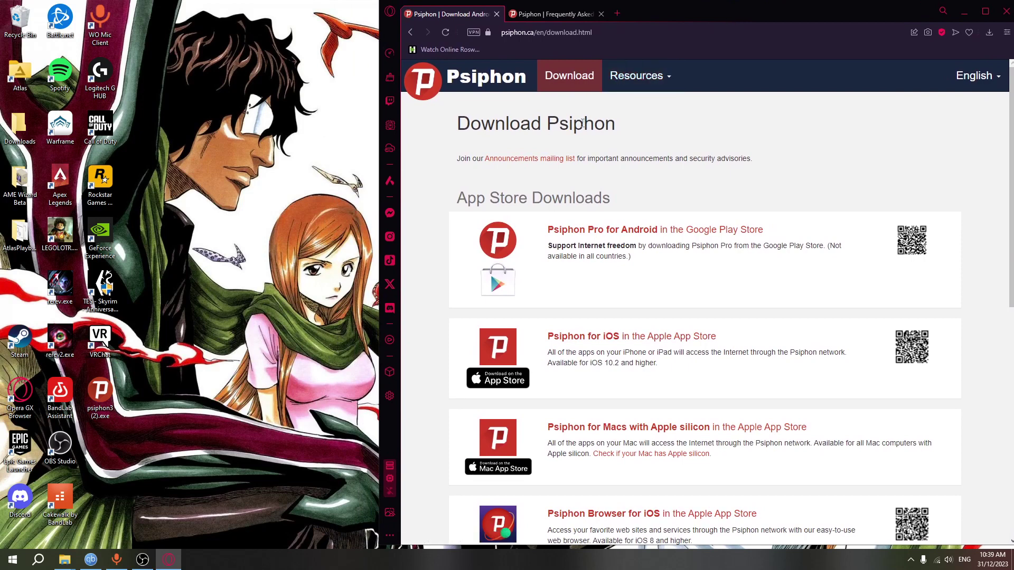
{"action": "left_click", "coordinate": [537, 15]}
{"action": "left_click", "coordinate": [489, 15]}
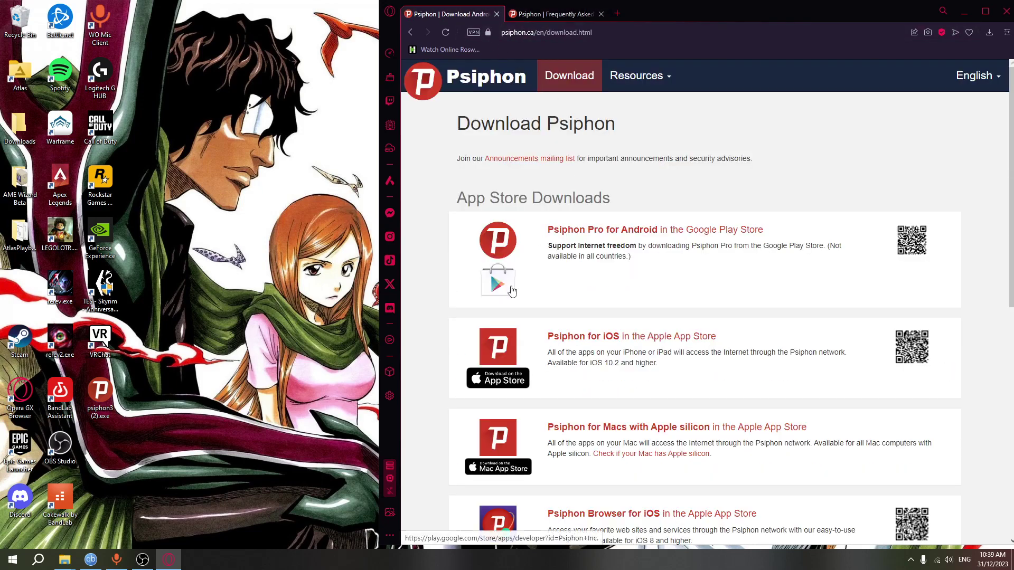
- Minimize Opera GX, launch psiphon3 (2).exe, then close Psiphon 3 after it connects via France
{"action": "scroll", "coordinate": [511, 290], "scroll_direction": "down", "scroll_amount": 3}
{"action": "scroll", "coordinate": [504, 287], "scroll_direction": "up", "scroll_amount": 3}
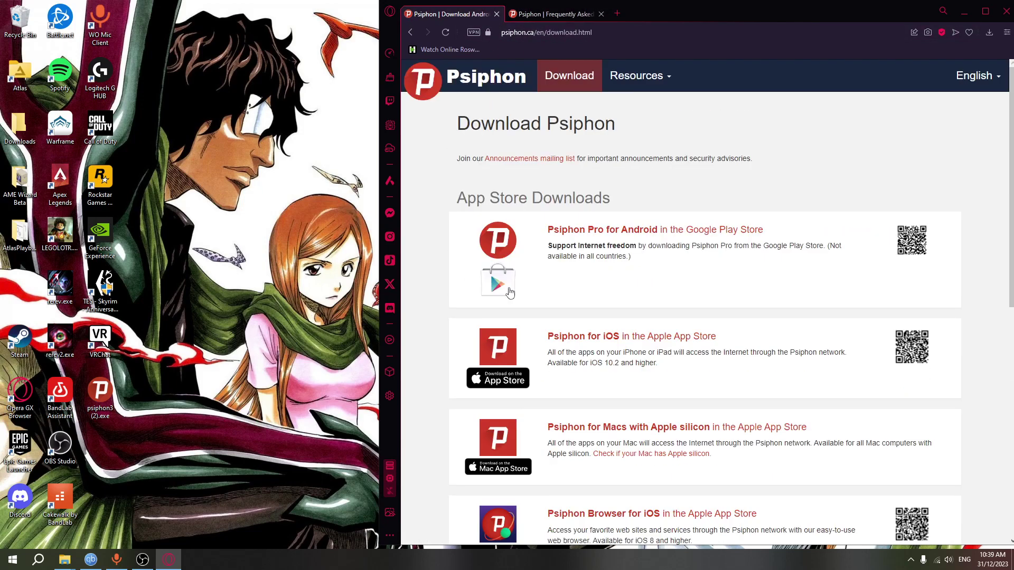
{"action": "left_click", "coordinate": [964, 11]}
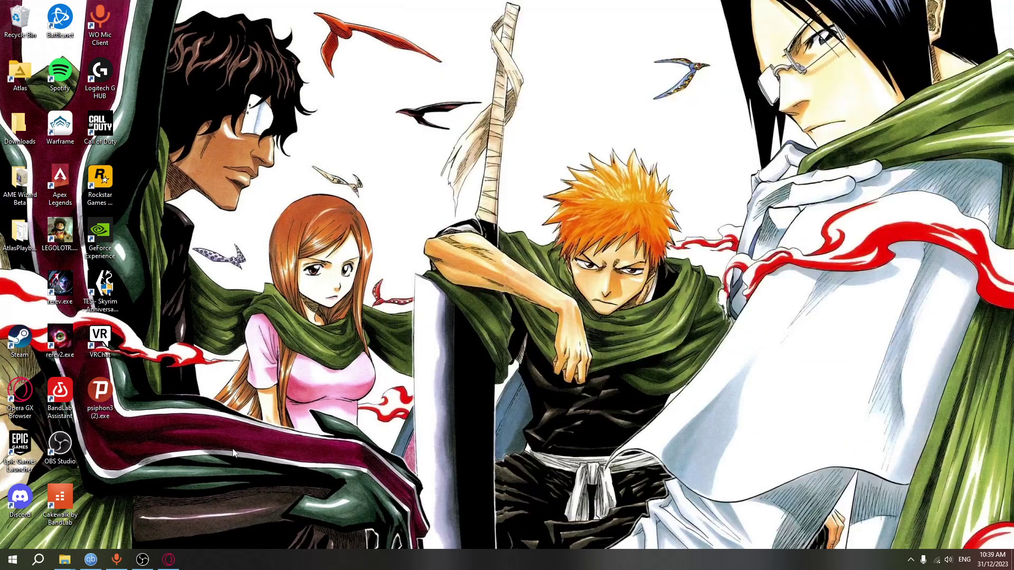
{"action": "double_click", "coordinate": [109, 411]}
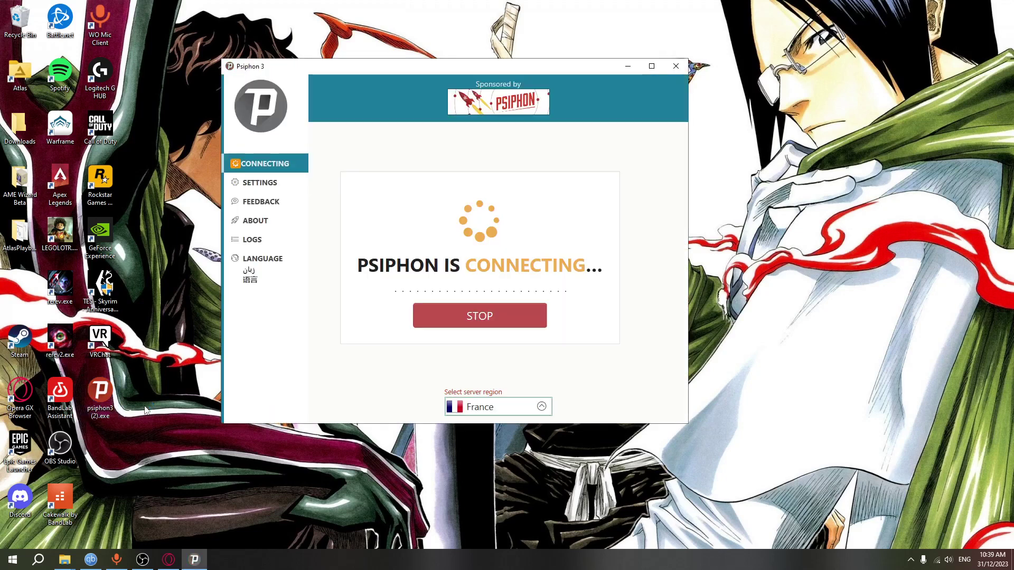
{"action": "left_click", "coordinate": [671, 67]}
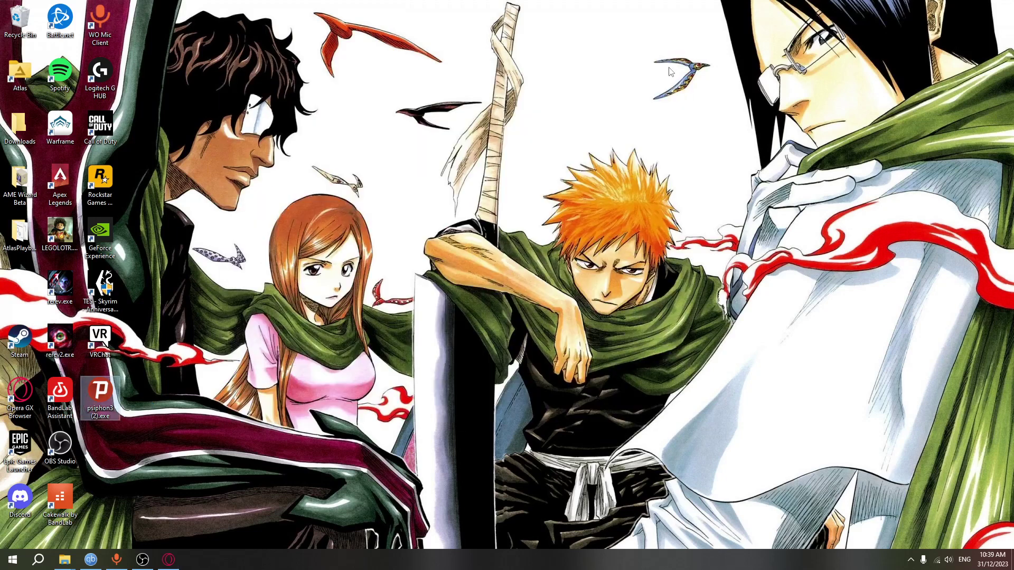
{"action": "left_click", "coordinate": [164, 419]}
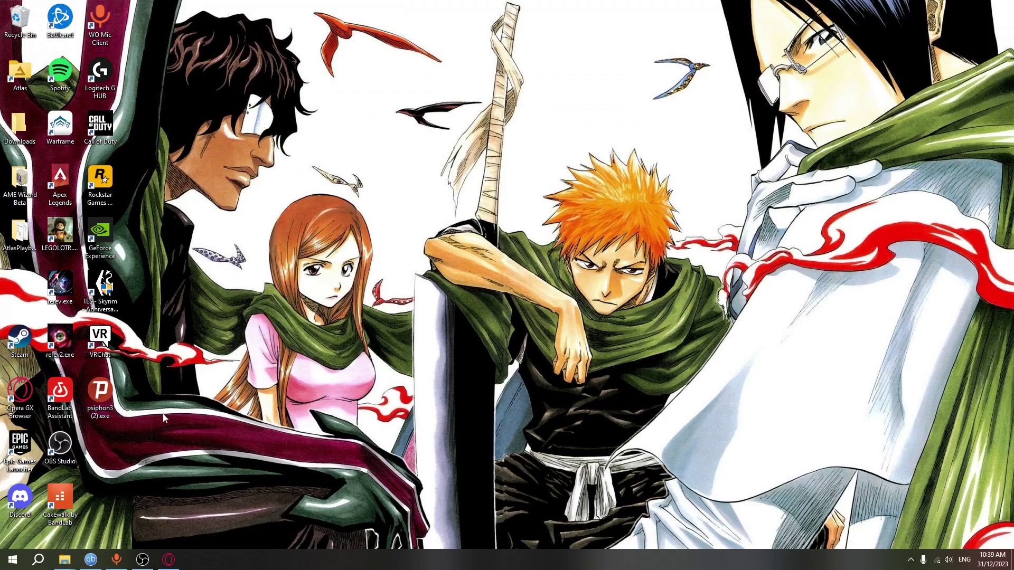
- Run psiphon3 (2).exe as administrator and approve the User Account Control prompt
{"action": "right_click", "coordinate": [107, 397]}
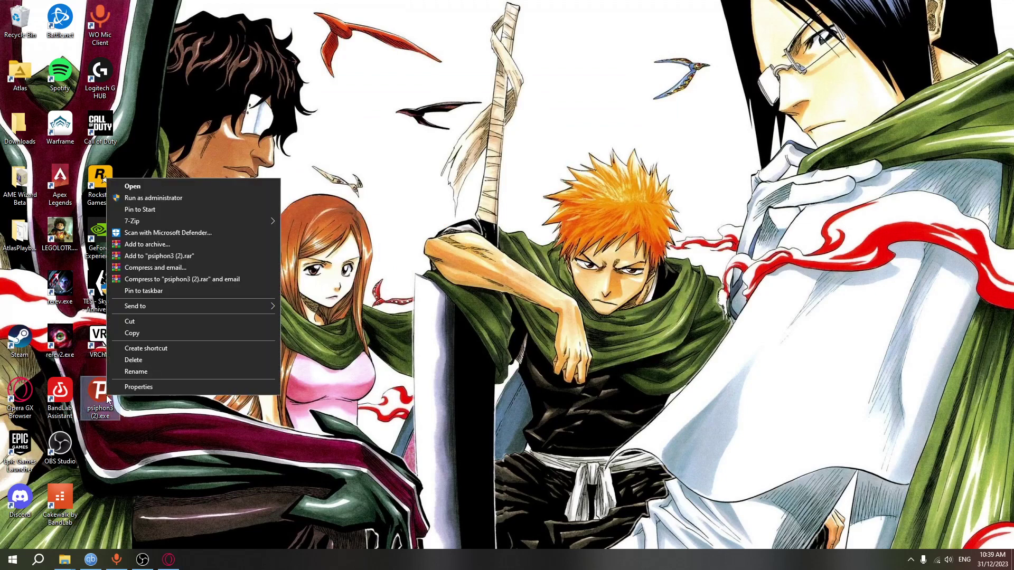
{"action": "left_click", "coordinate": [160, 203]}
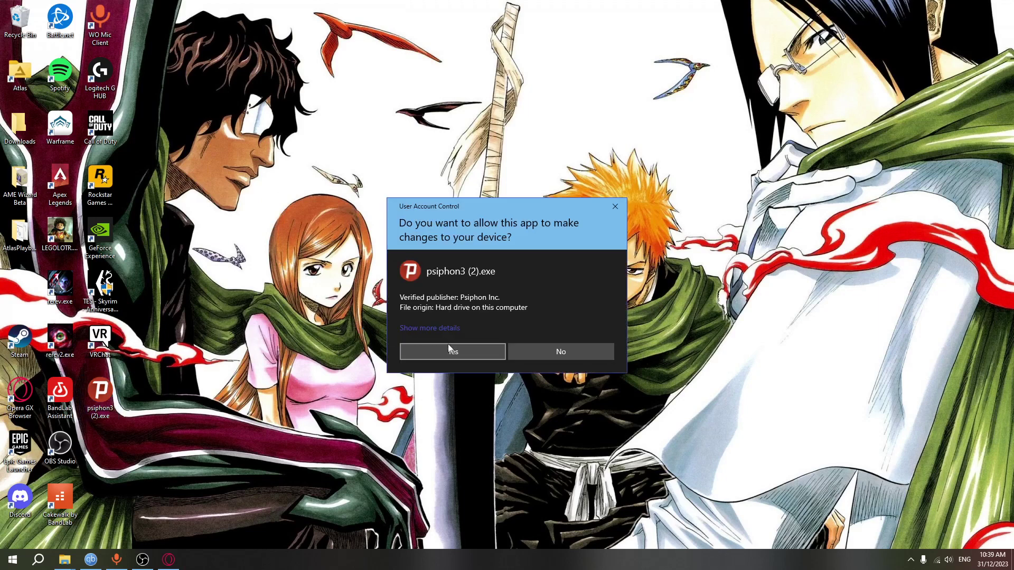
{"action": "left_click", "coordinate": [449, 352]}
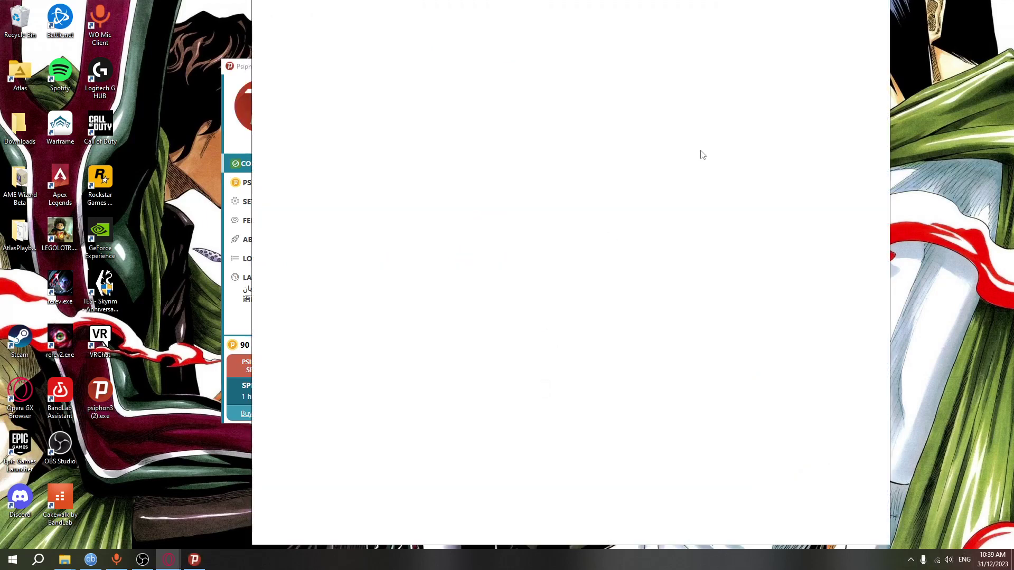
{"action": "left_click", "coordinate": [832, 7]}
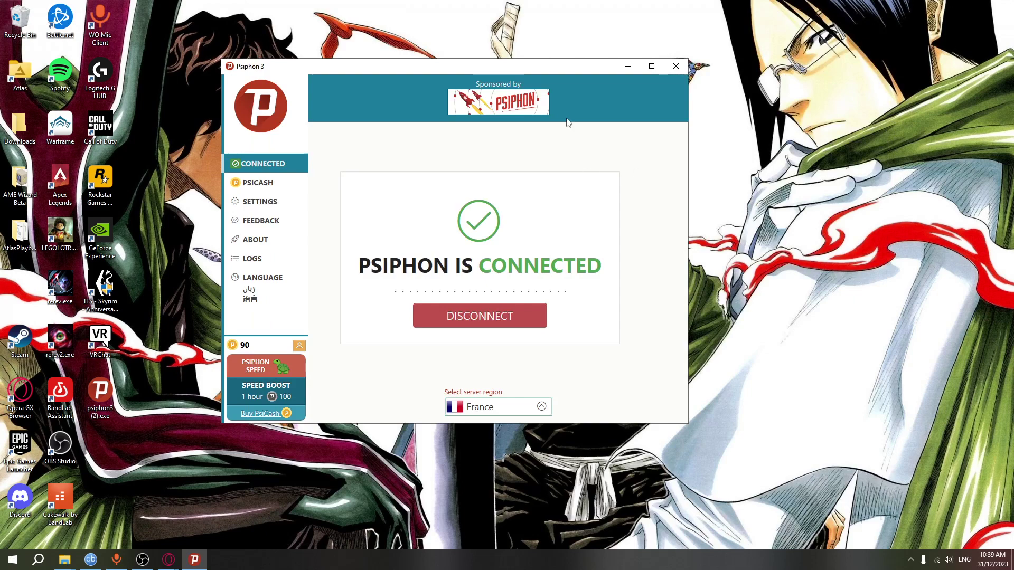
{"action": "left_click", "coordinate": [495, 407]}
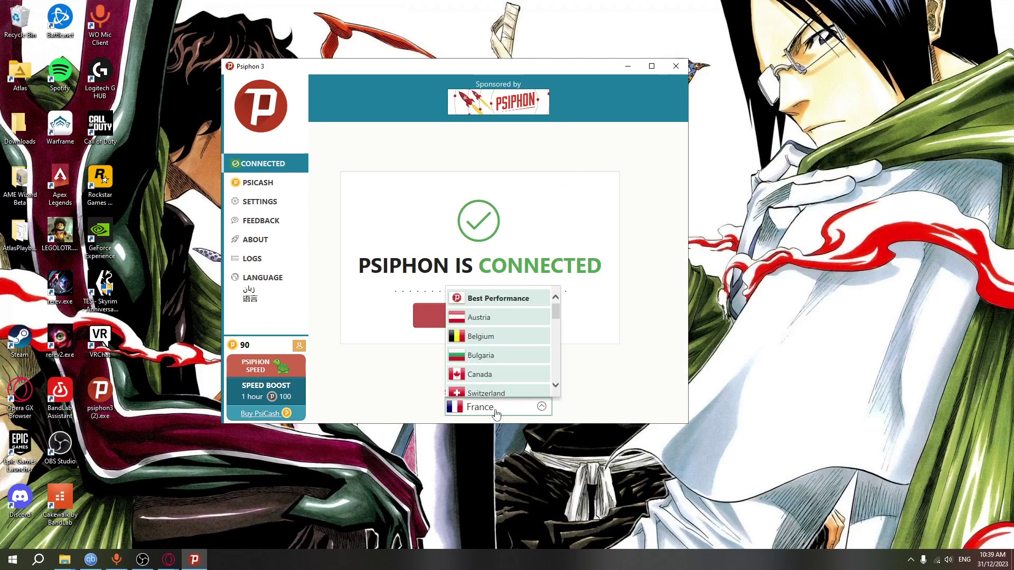
{"action": "scroll", "coordinate": [496, 338], "scroll_direction": "down", "scroll_amount": 2}
{"action": "left_click", "coordinate": [437, 362]}
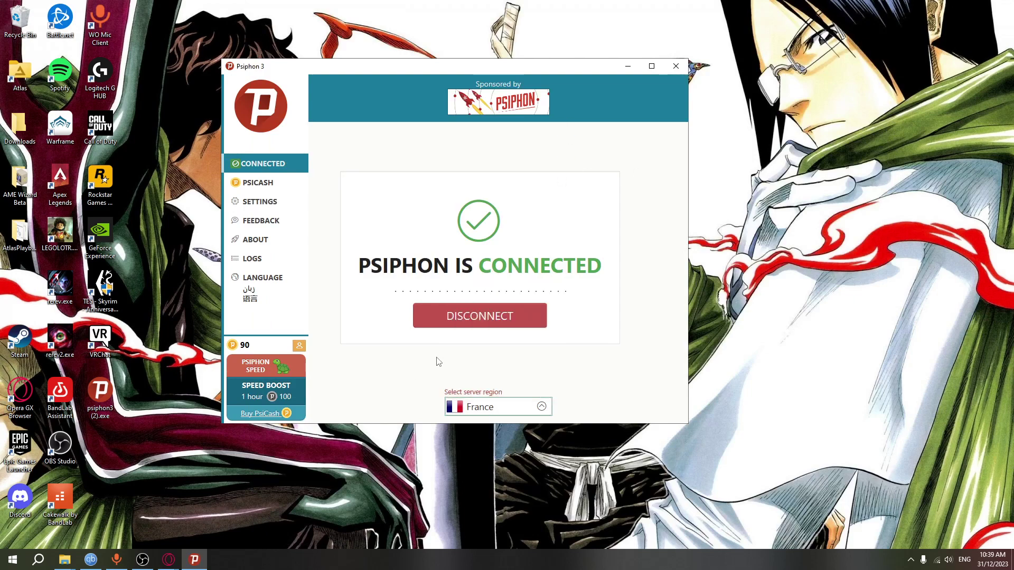
{"action": "left_click", "coordinate": [483, 410]}
{"action": "scroll", "coordinate": [484, 343], "scroll_direction": "down", "scroll_amount": 2}
{"action": "scroll", "coordinate": [485, 343], "scroll_direction": "down", "scroll_amount": 2}
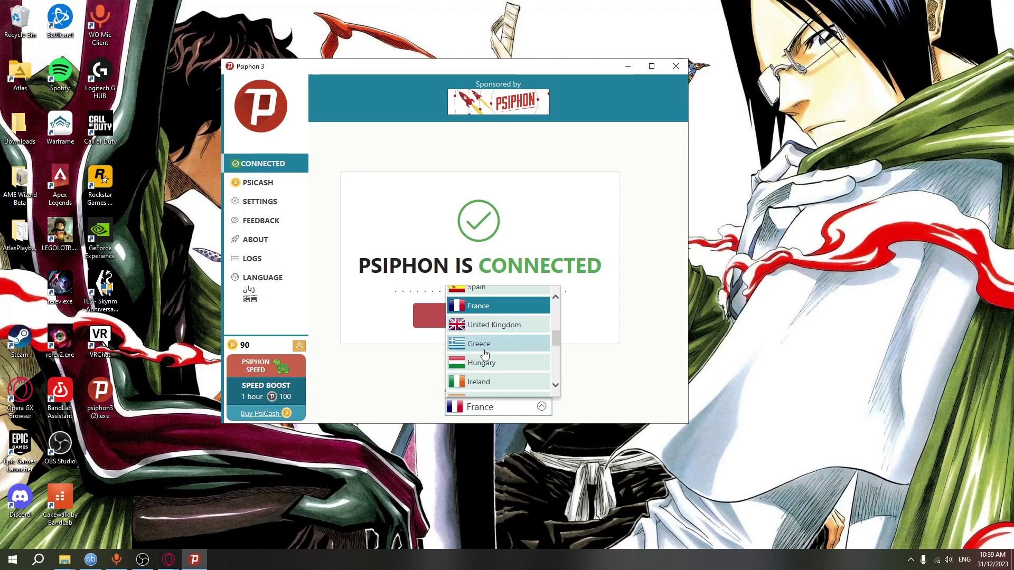
{"action": "scroll", "coordinate": [485, 369], "scroll_direction": "down", "scroll_amount": 3}
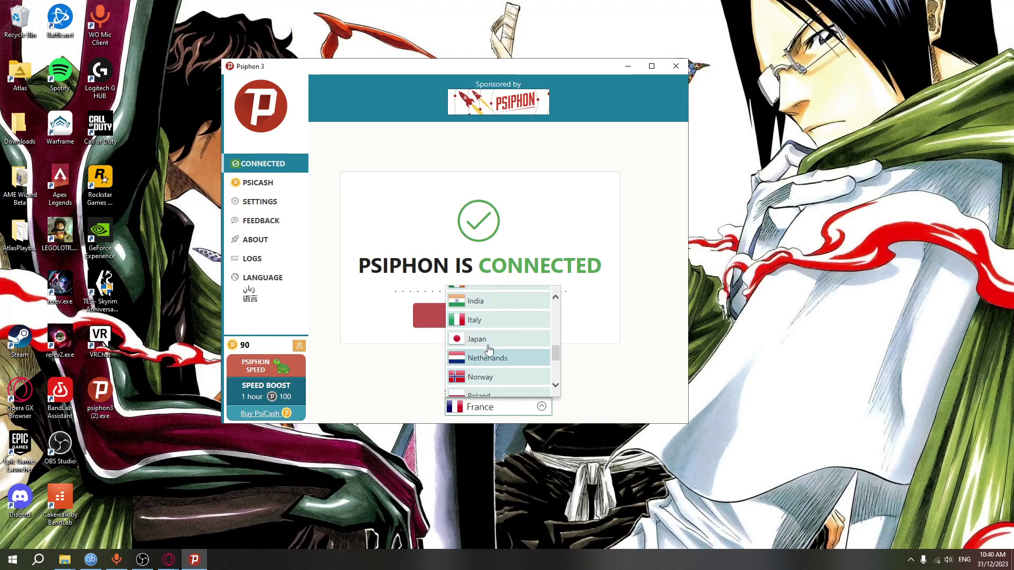
{"action": "left_click", "coordinate": [489, 339]}
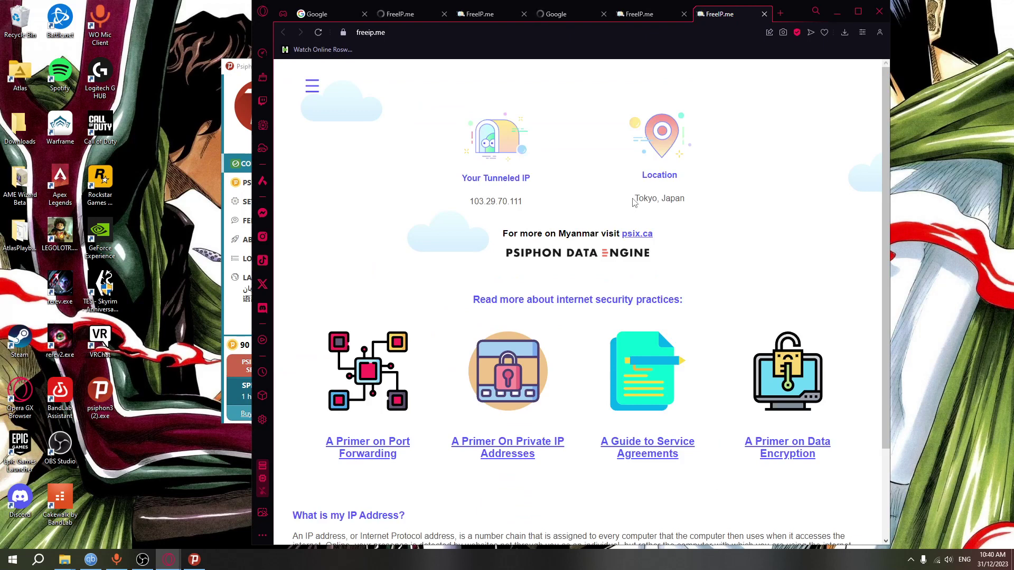
- Highlight the Tokyo, Japan location and the tunneled IP on freeip.me, then select the address bar
{"action": "left_click_drag", "start_coordinate": [633, 200], "coordinate": [687, 208]}
{"action": "left_click", "coordinate": [676, 208]}
{"action": "left_click_drag", "start_coordinate": [472, 198], "coordinate": [546, 203]}
{"action": "left_click", "coordinate": [783, 276]}
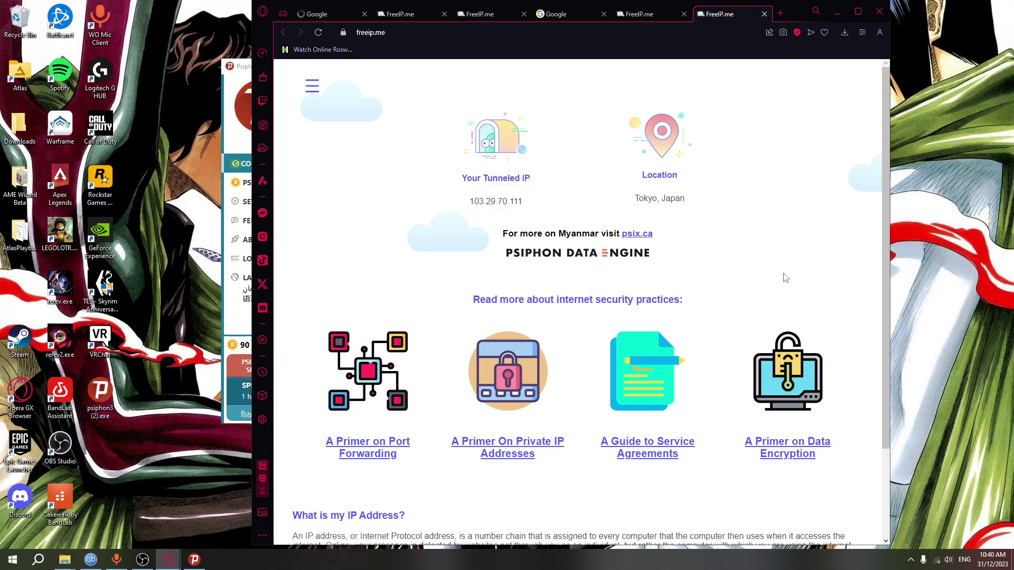
{"action": "left_click", "coordinate": [585, 31]}
- Go to google.com and switch Google's interface to 日本語, looking over the page
{"action": "type", "text": "go"}
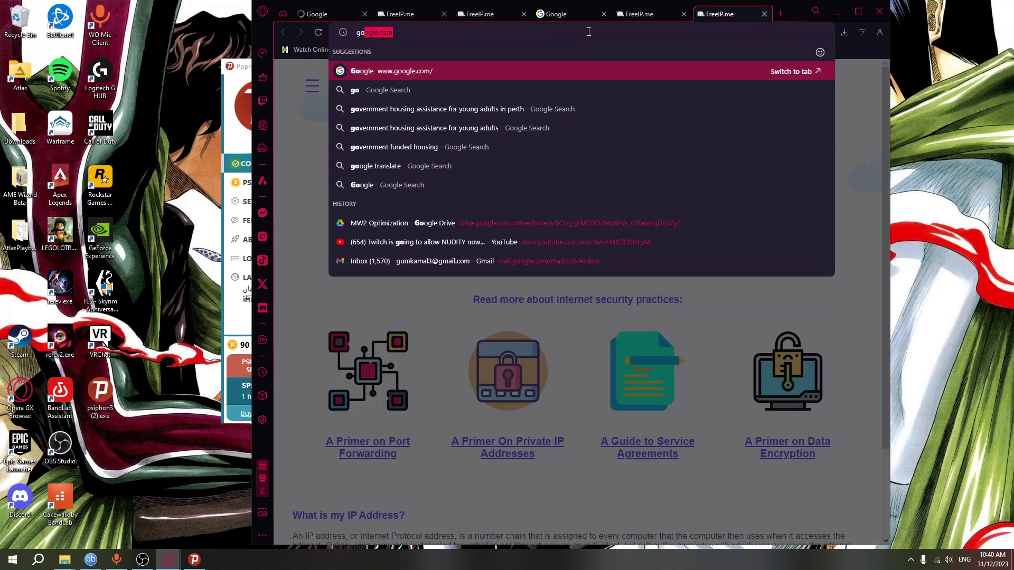
{"action": "key", "text": "Return"}
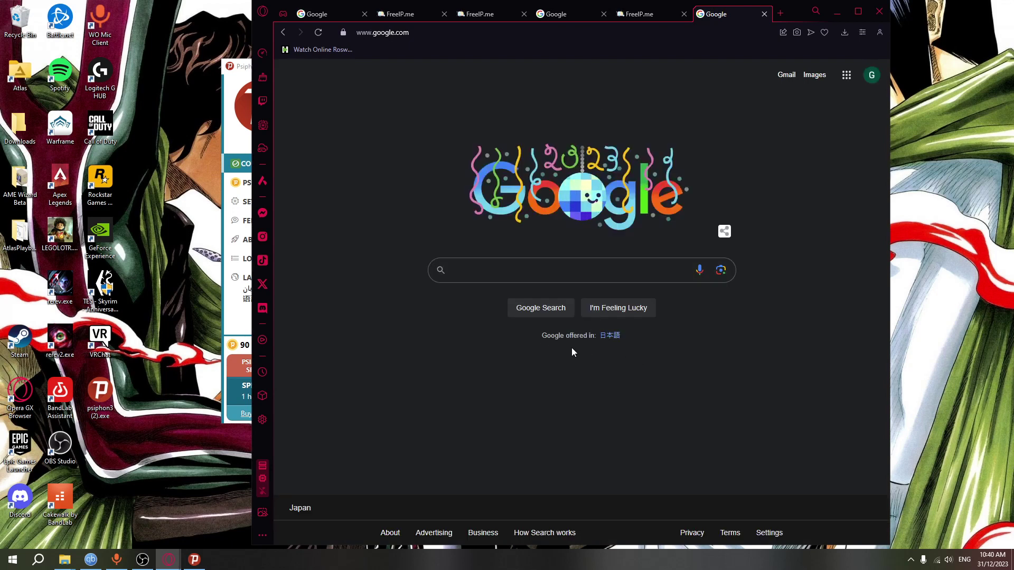
{"action": "left_click", "coordinate": [611, 339]}
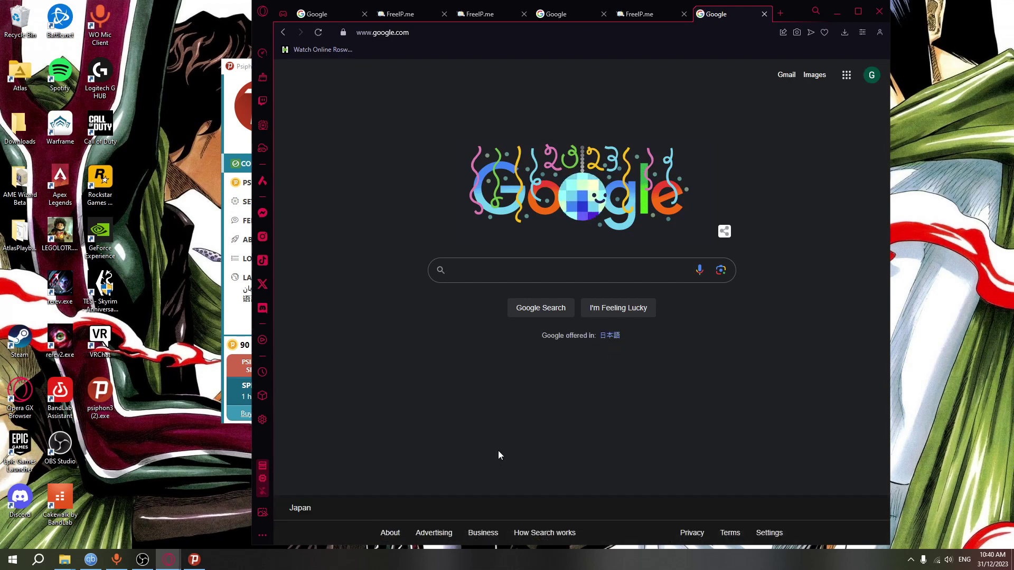
{"action": "left_click", "coordinate": [611, 338]}
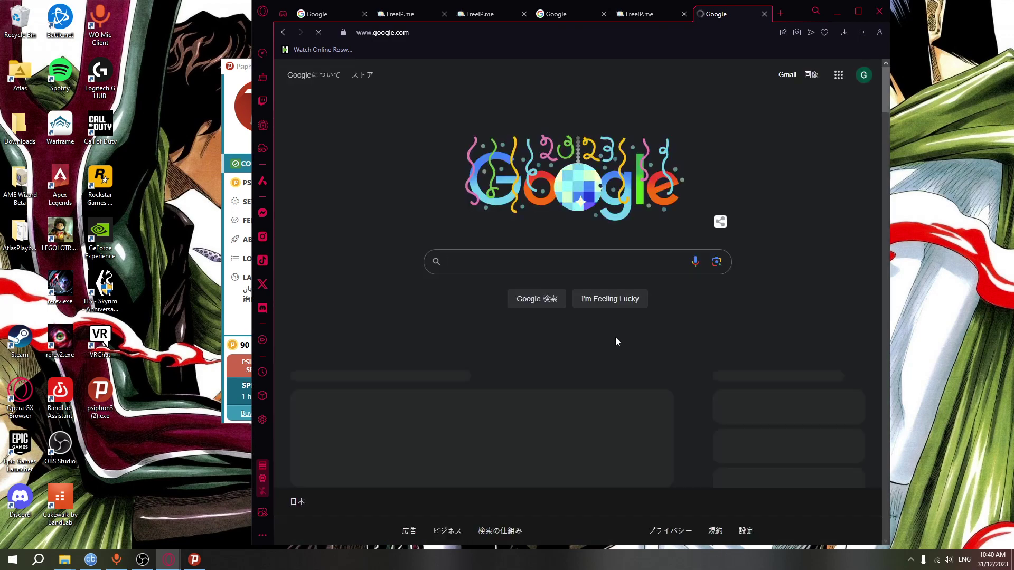
{"action": "scroll", "coordinate": [615, 341], "scroll_direction": "down", "scroll_amount": 7}
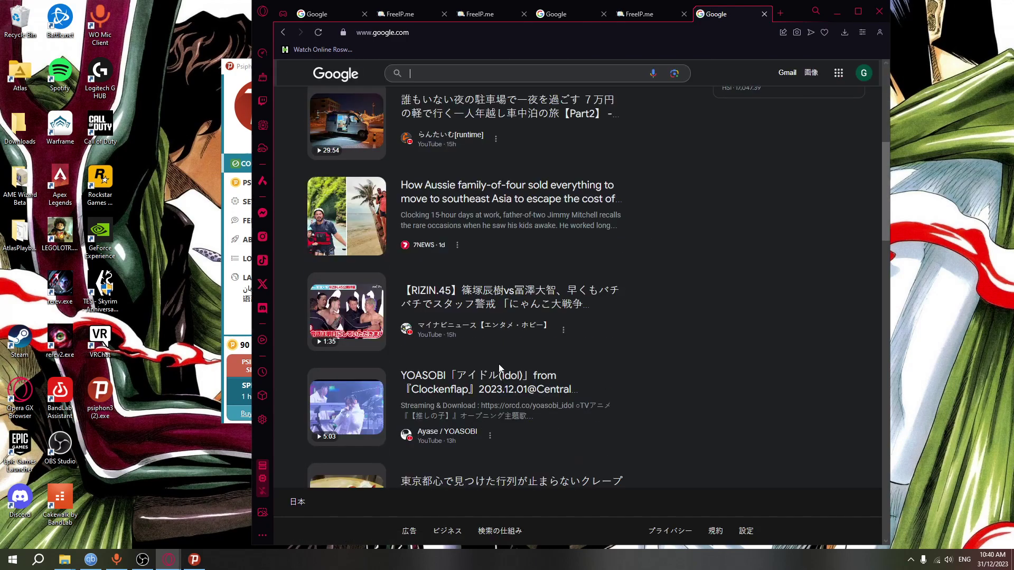
{"action": "scroll", "coordinate": [500, 368], "scroll_direction": "up", "scroll_amount": 7}
{"action": "scroll", "coordinate": [500, 368], "scroll_direction": "down", "scroll_amount": 8}
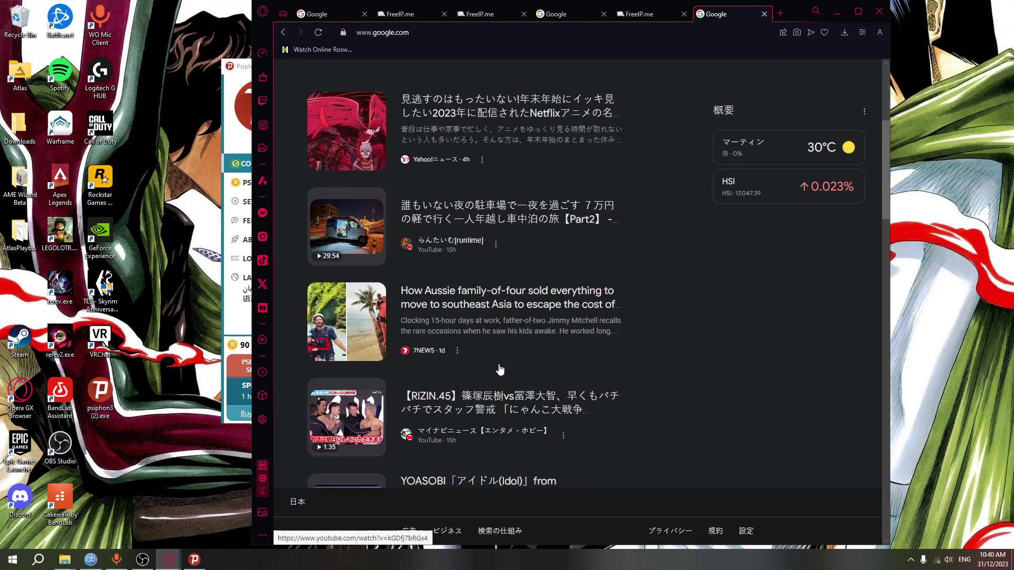
{"action": "scroll", "coordinate": [500, 369], "scroll_direction": "up", "scroll_amount": 8}
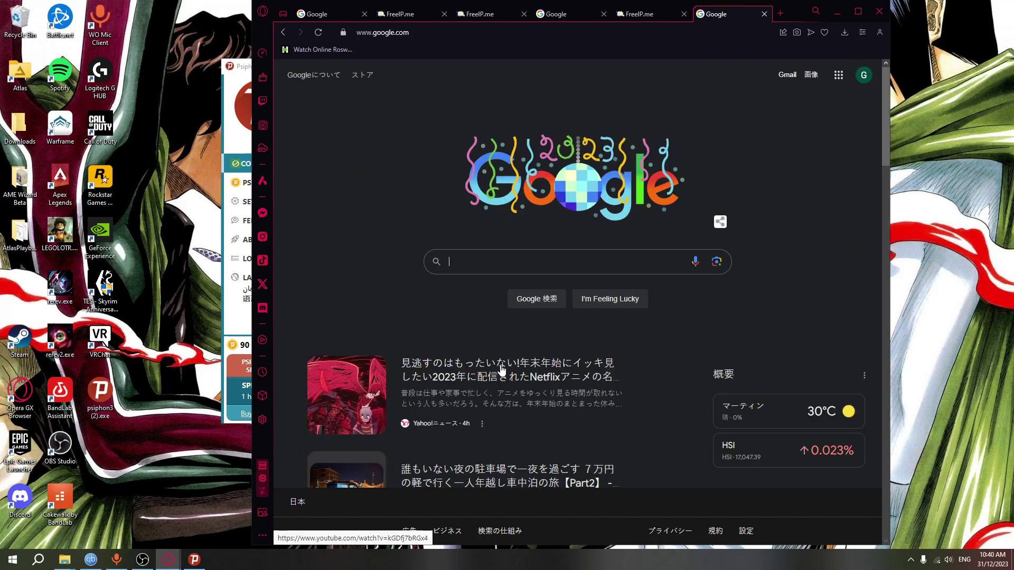
- Close the Google tab, then close the Opera GX window with its 5 tabs
{"action": "left_click", "coordinate": [764, 15]}
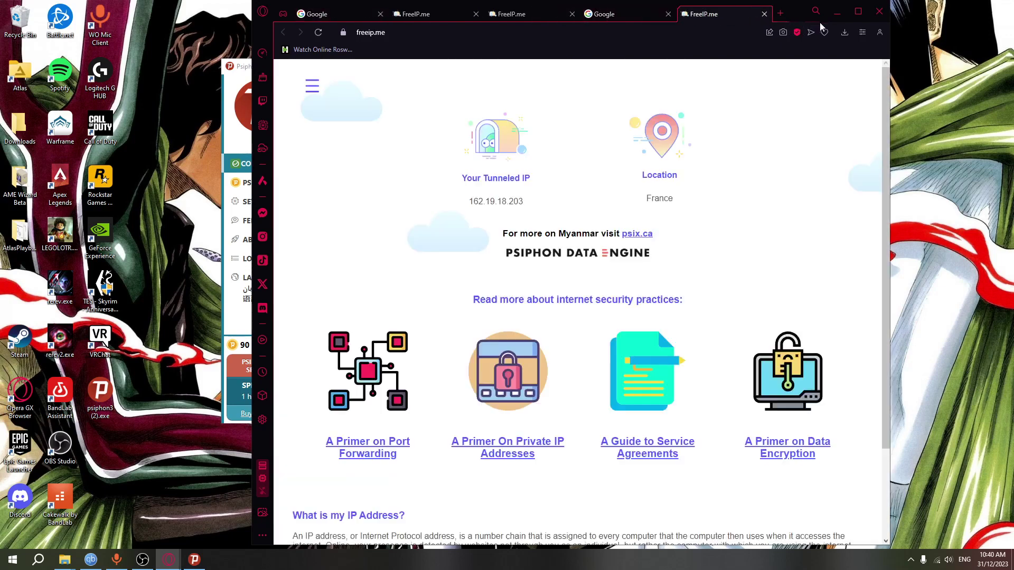
{"action": "left_click", "coordinate": [879, 12]}
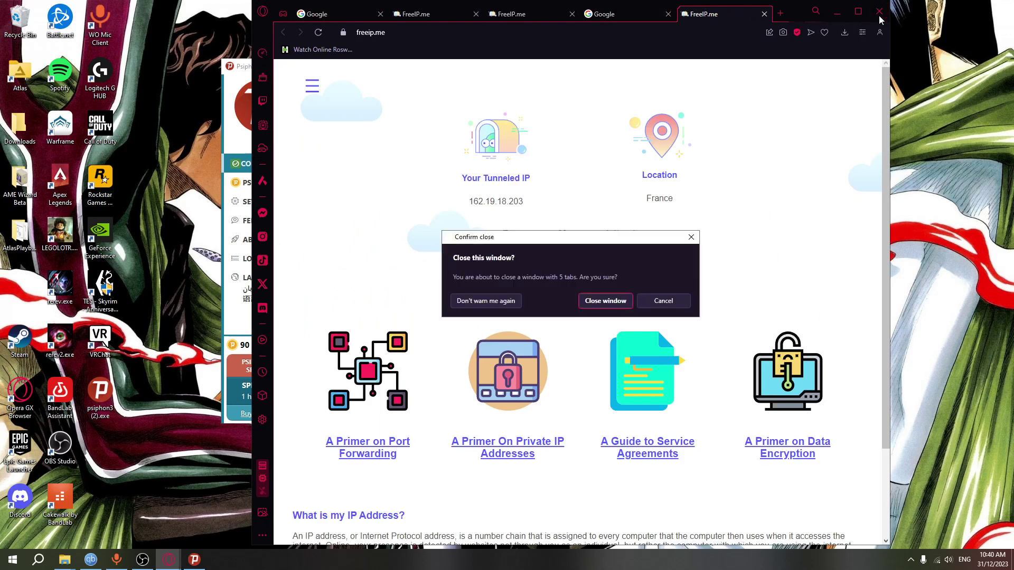
{"action": "left_click", "coordinate": [602, 304]}
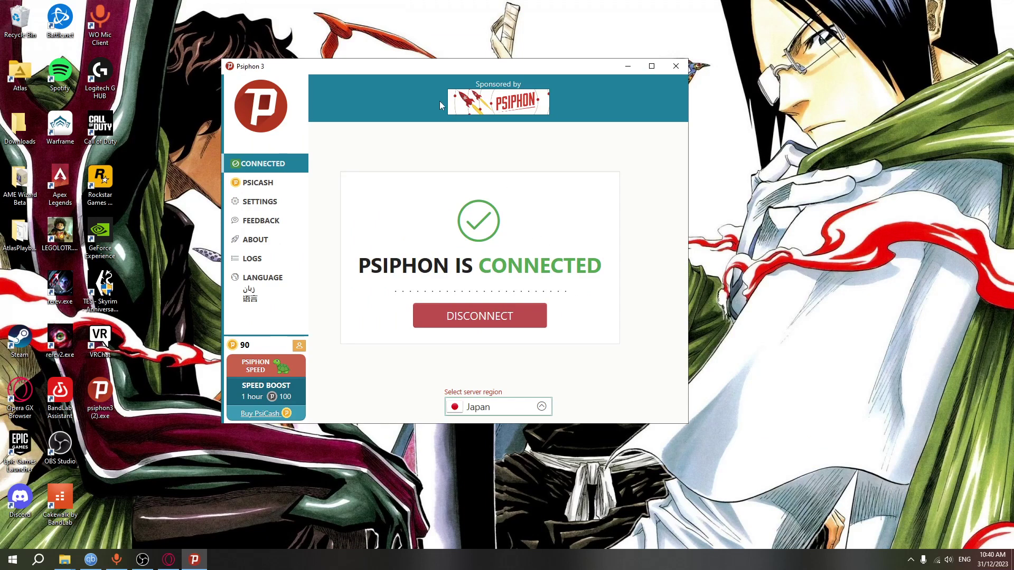
- Shift the Japan-connected Psiphon 3 window slightly right, briefly checking the taskbar calendar and time
{"action": "left_click_drag", "start_coordinate": [434, 75], "coordinate": [491, 74]}
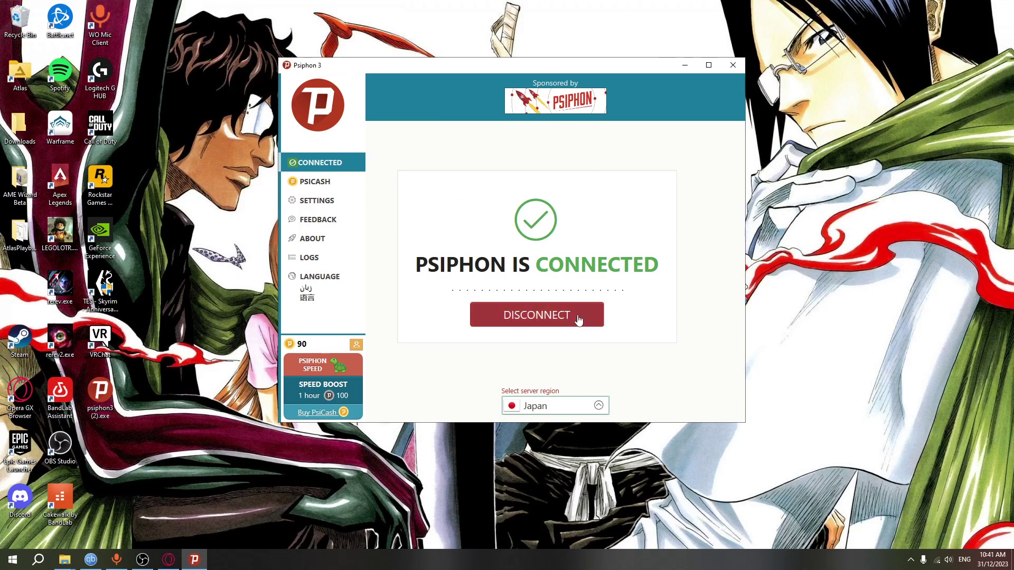
{"action": "left_click", "coordinate": [977, 557]}
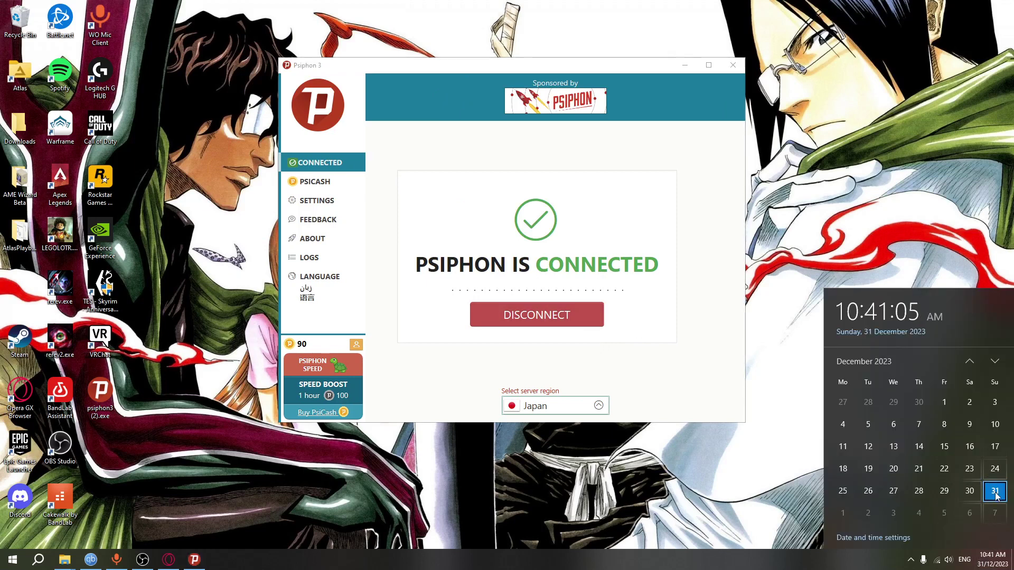
{"action": "left_click", "coordinate": [624, 341]}
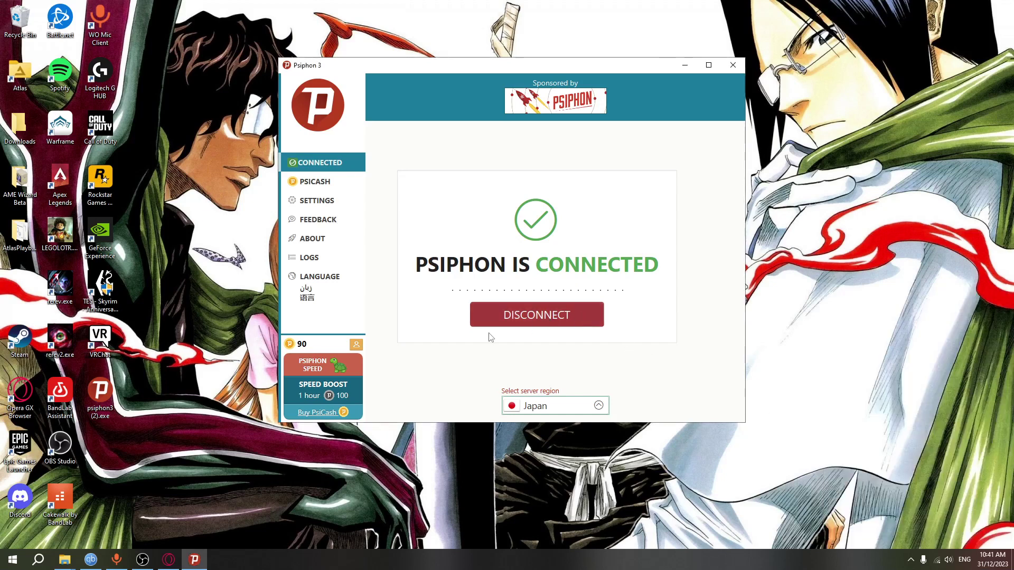